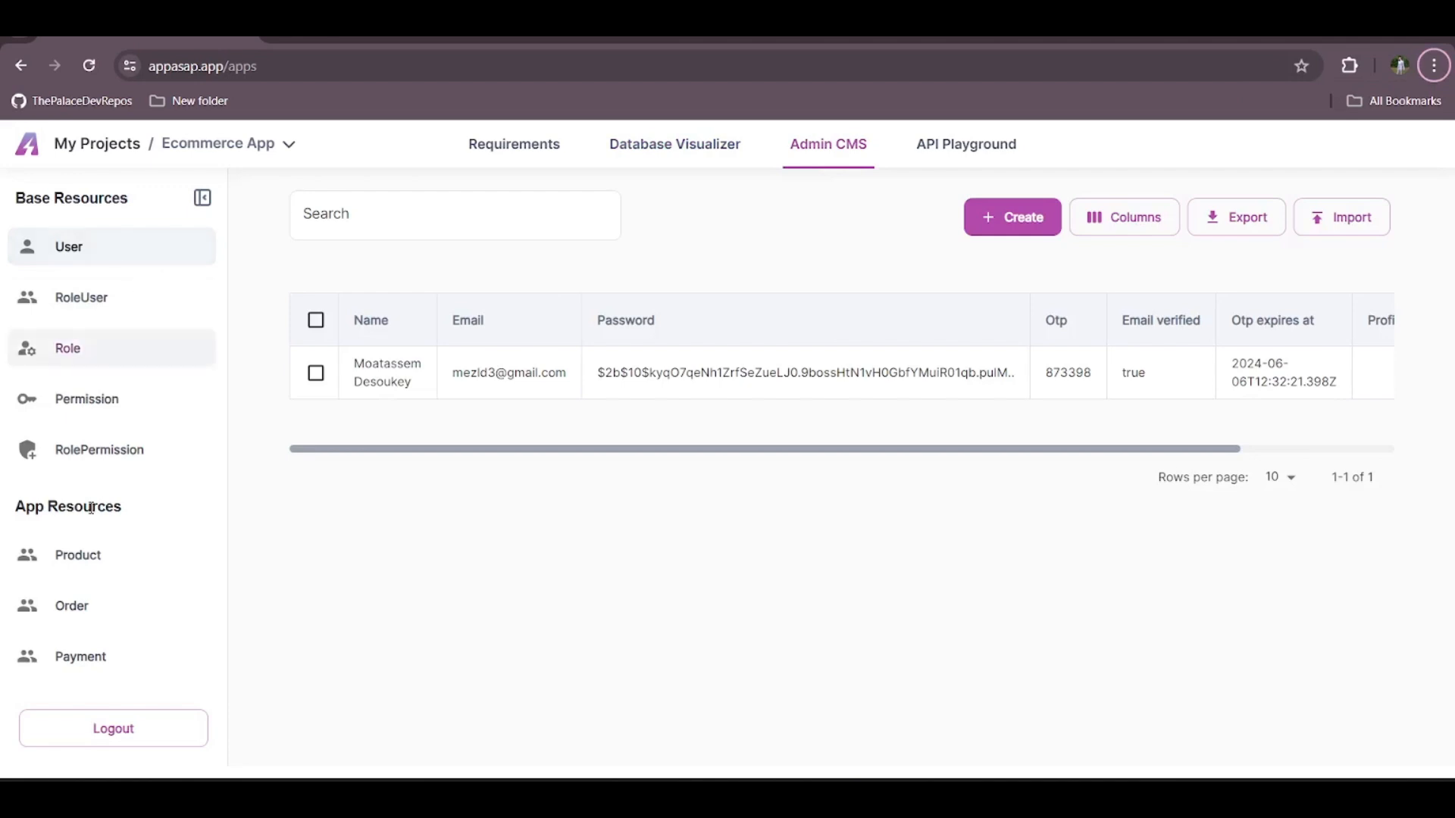
Open the Product records under App Resources, and select all product rows before clearing the selection
scroll(78, 416, down, 1)
scroll(78, 422, down, 2)
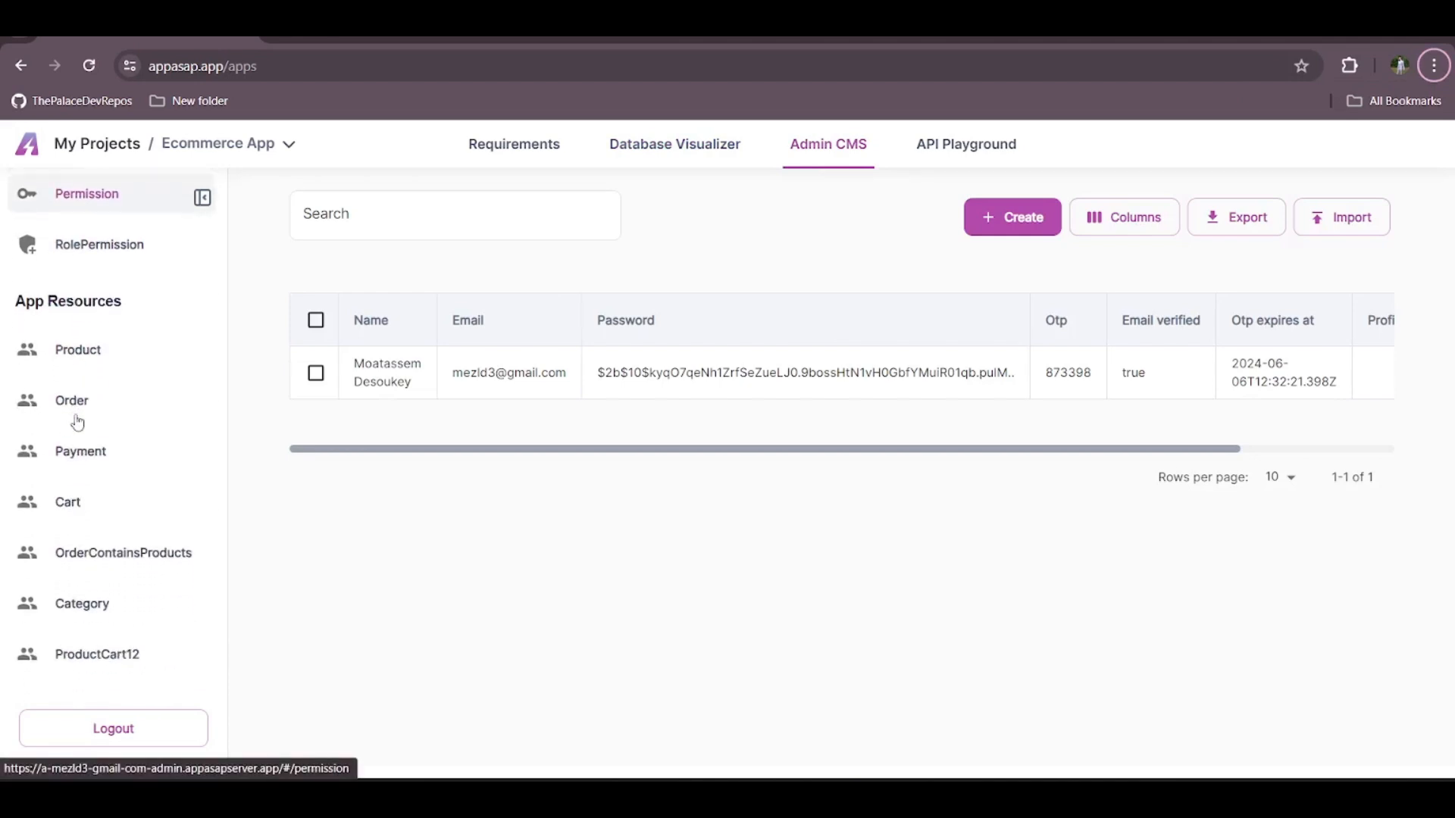
click(75, 416)
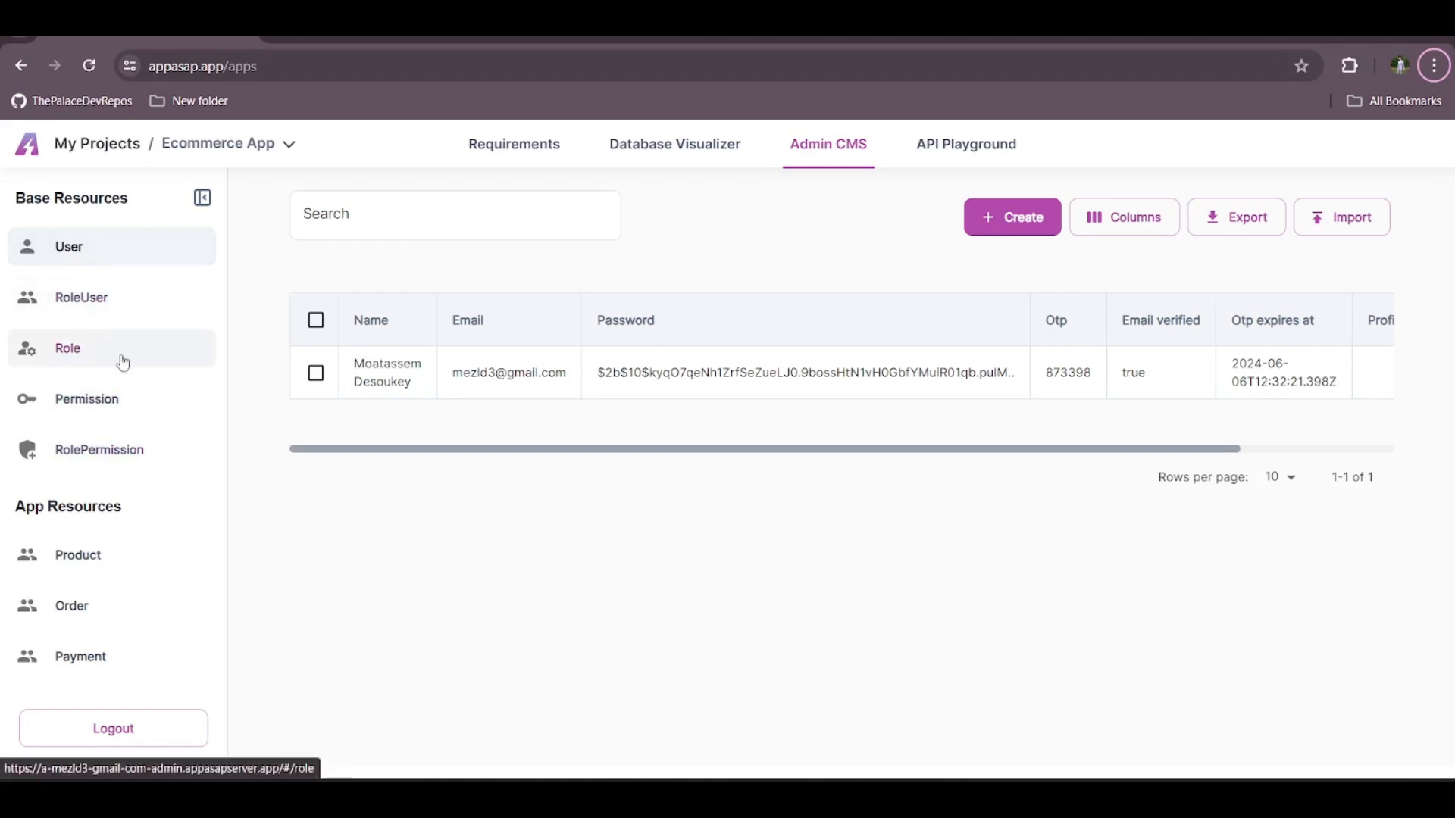
scroll(123, 362, down, 3)
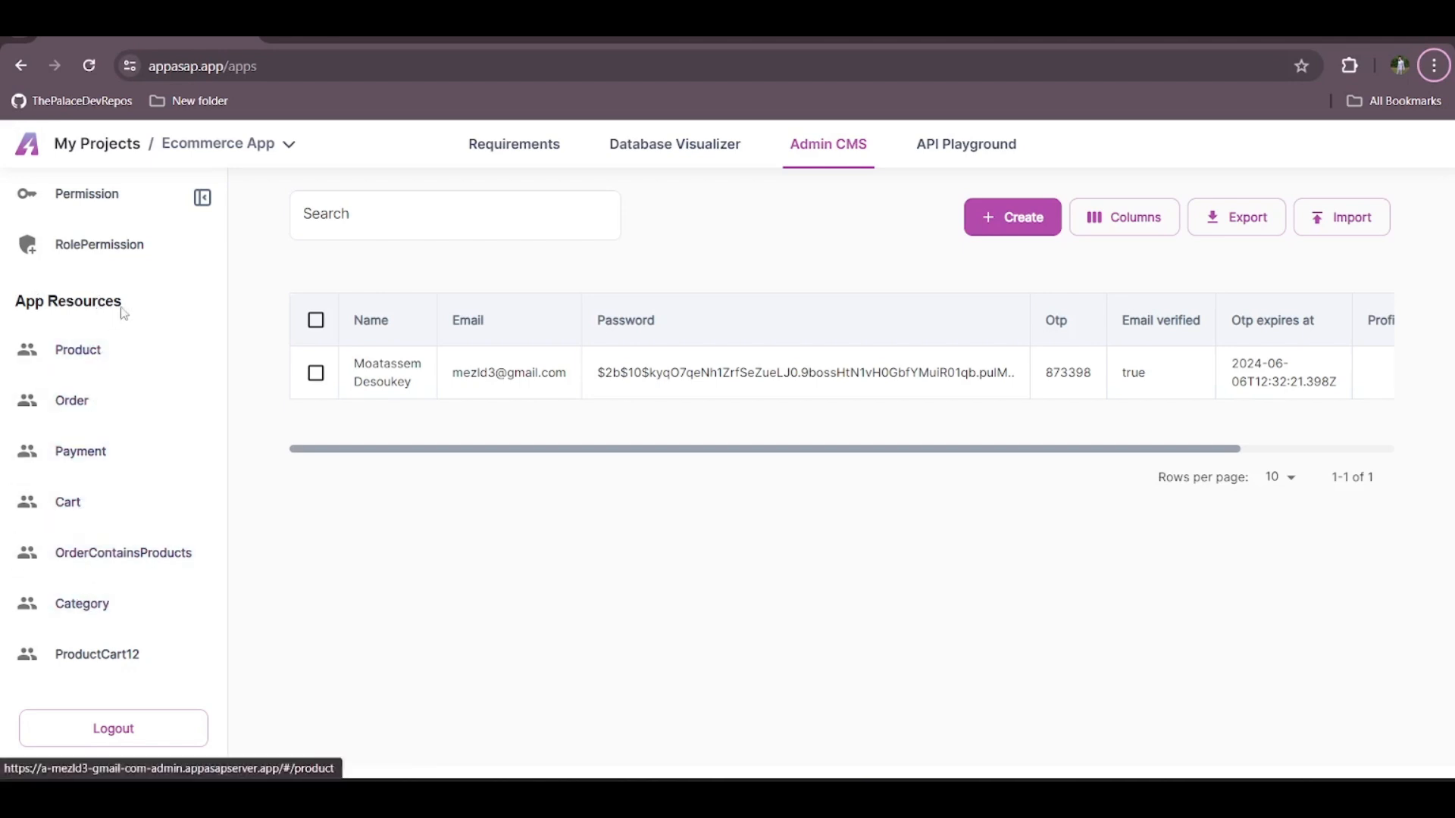
click(138, 362)
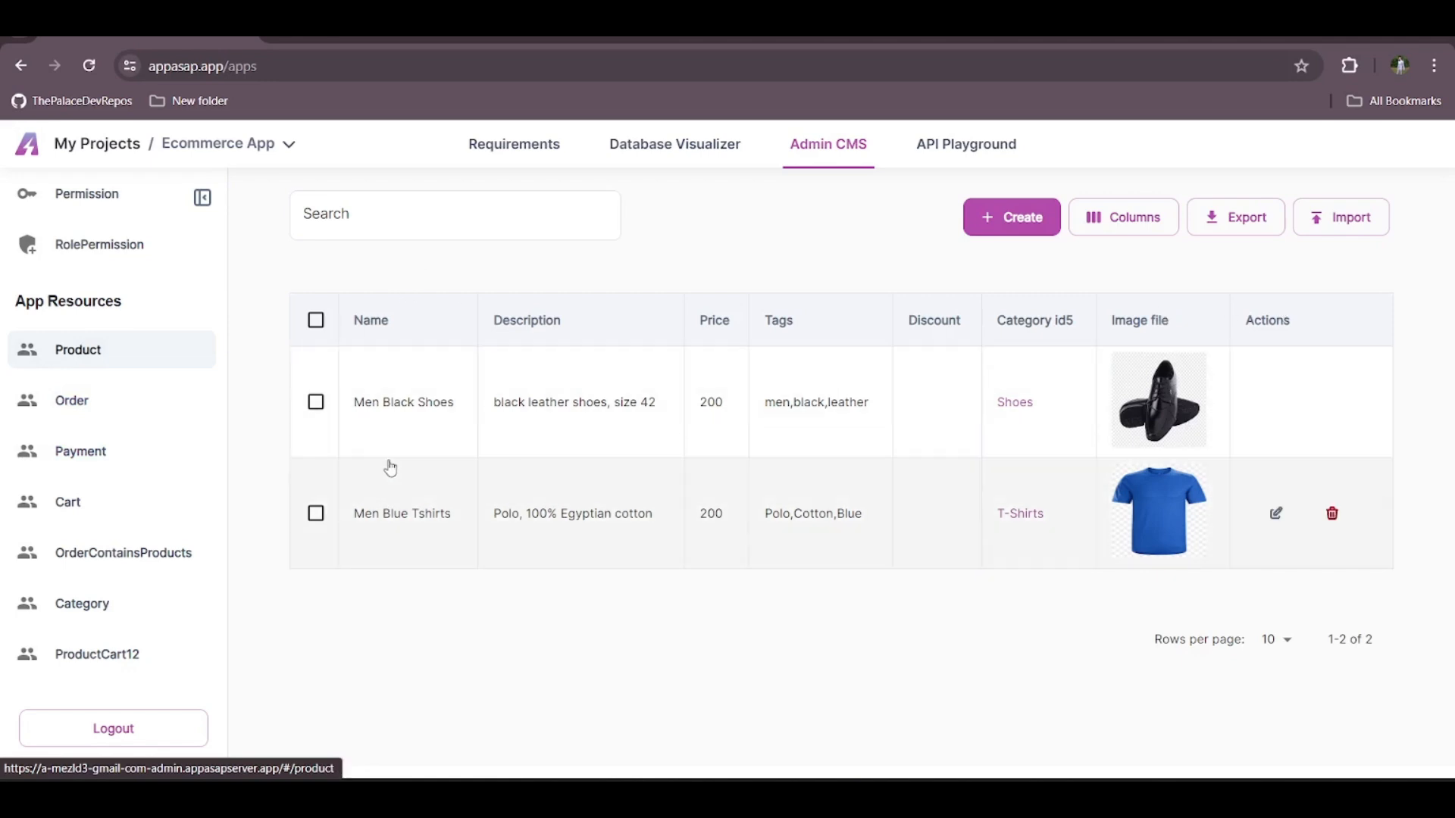
click(316, 320)
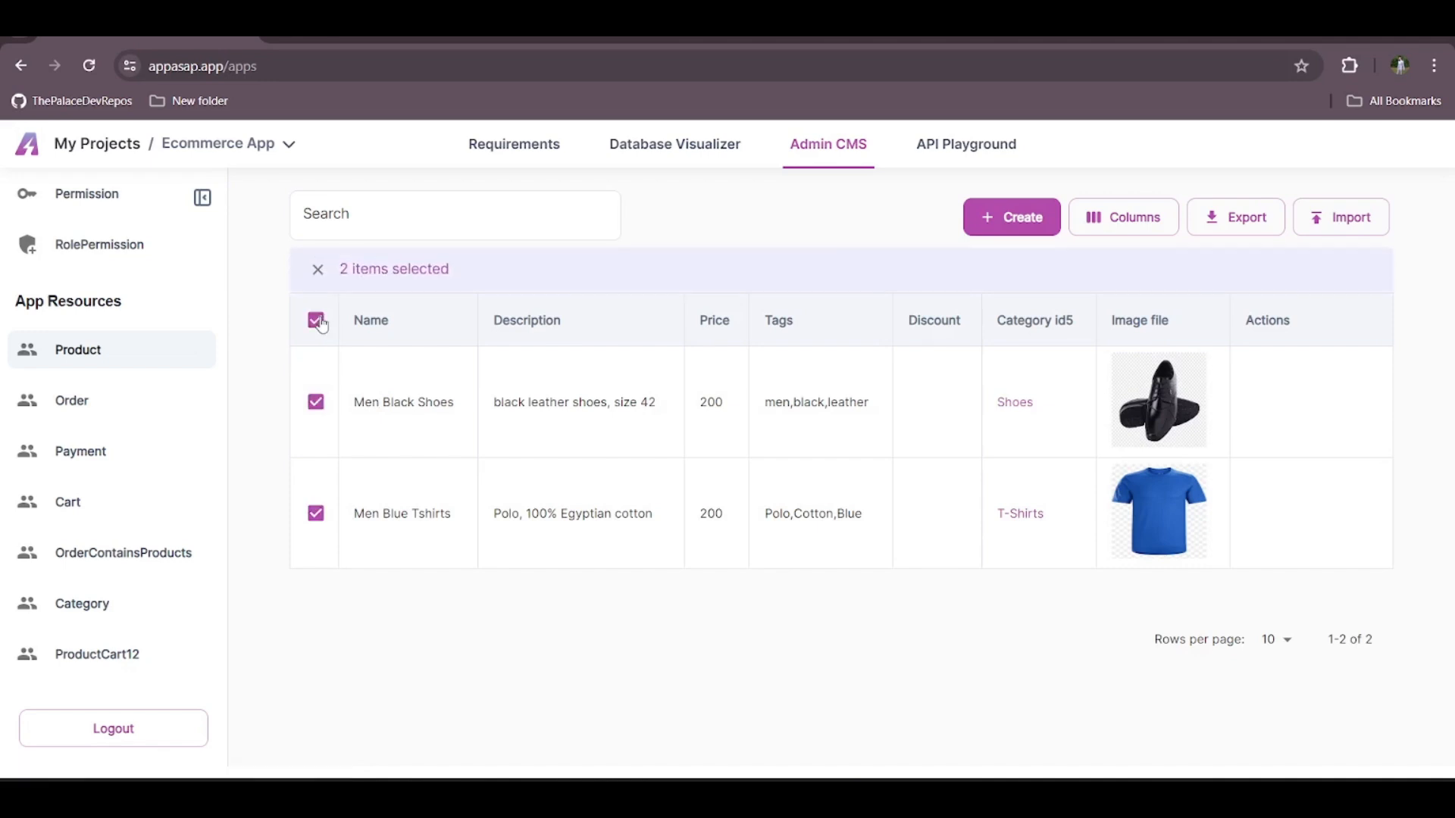
click(316, 320)
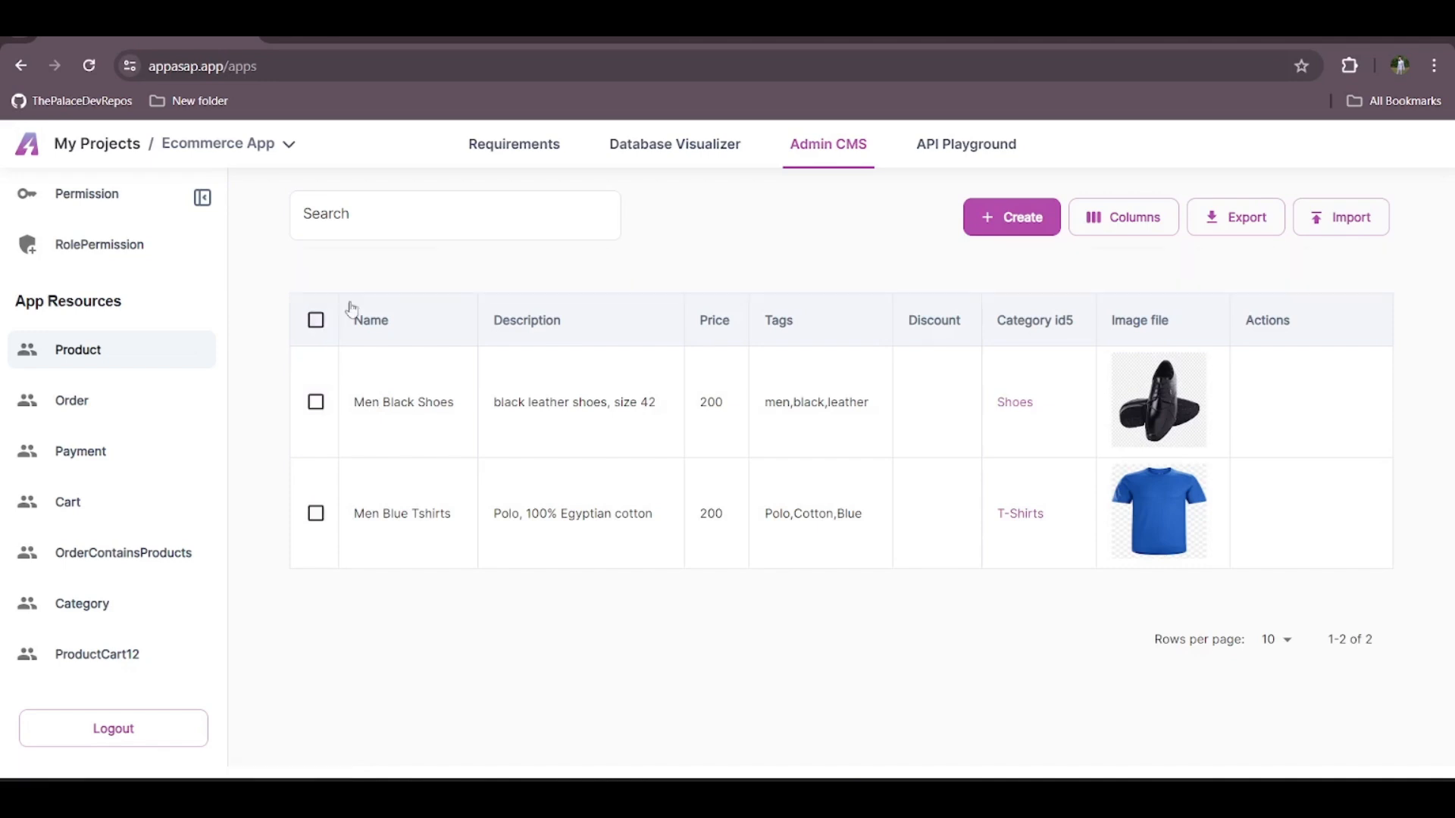
Move the Price column ahead of Description and hide the Discount column in the product table
click(1135, 227)
mouse_move(1179, 299)
mouse_down()
mouse_move(1179, 266)
mouse_move(1182, 282)
mouse_up()
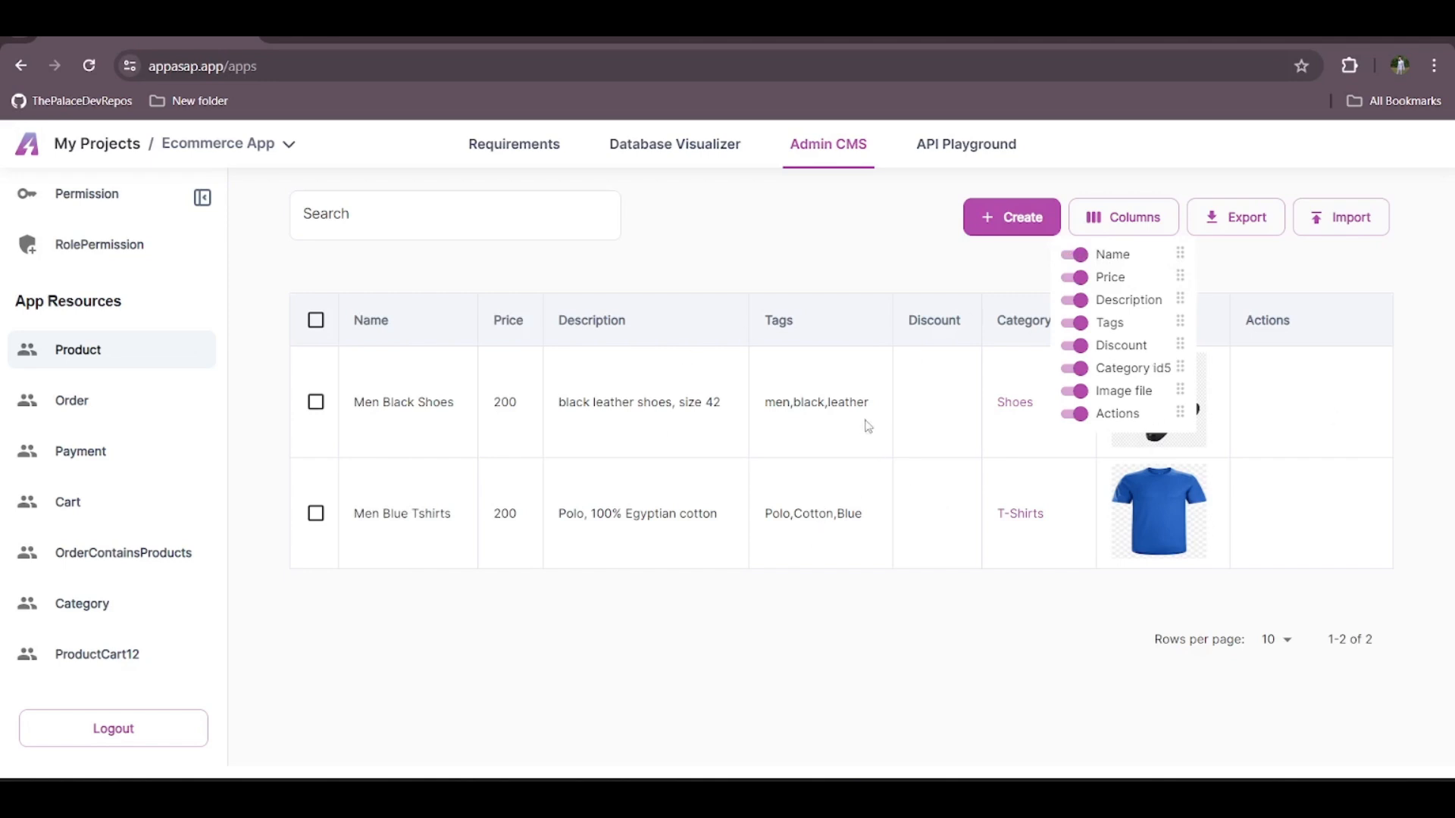
click(1079, 347)
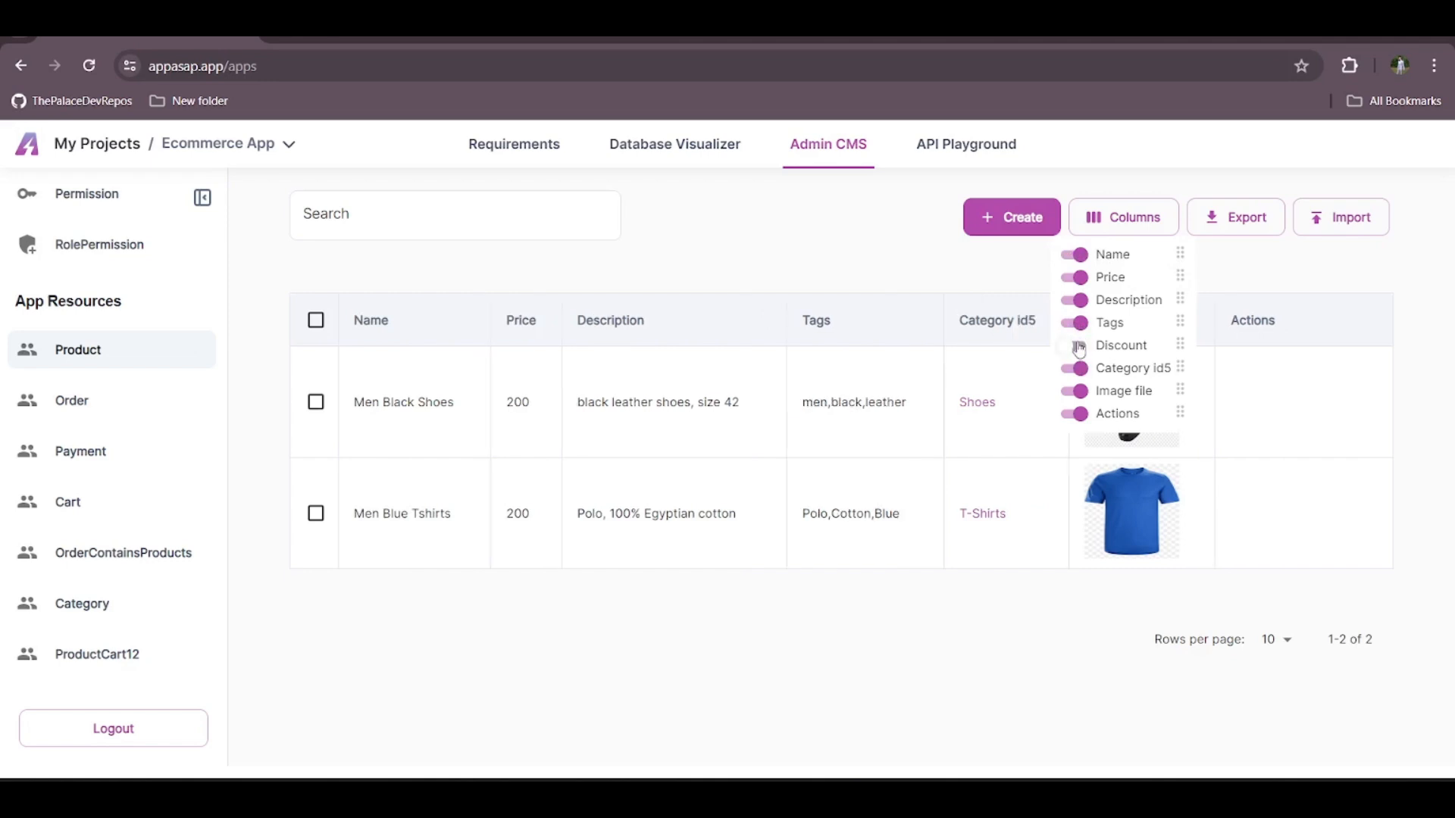
click(818, 282)
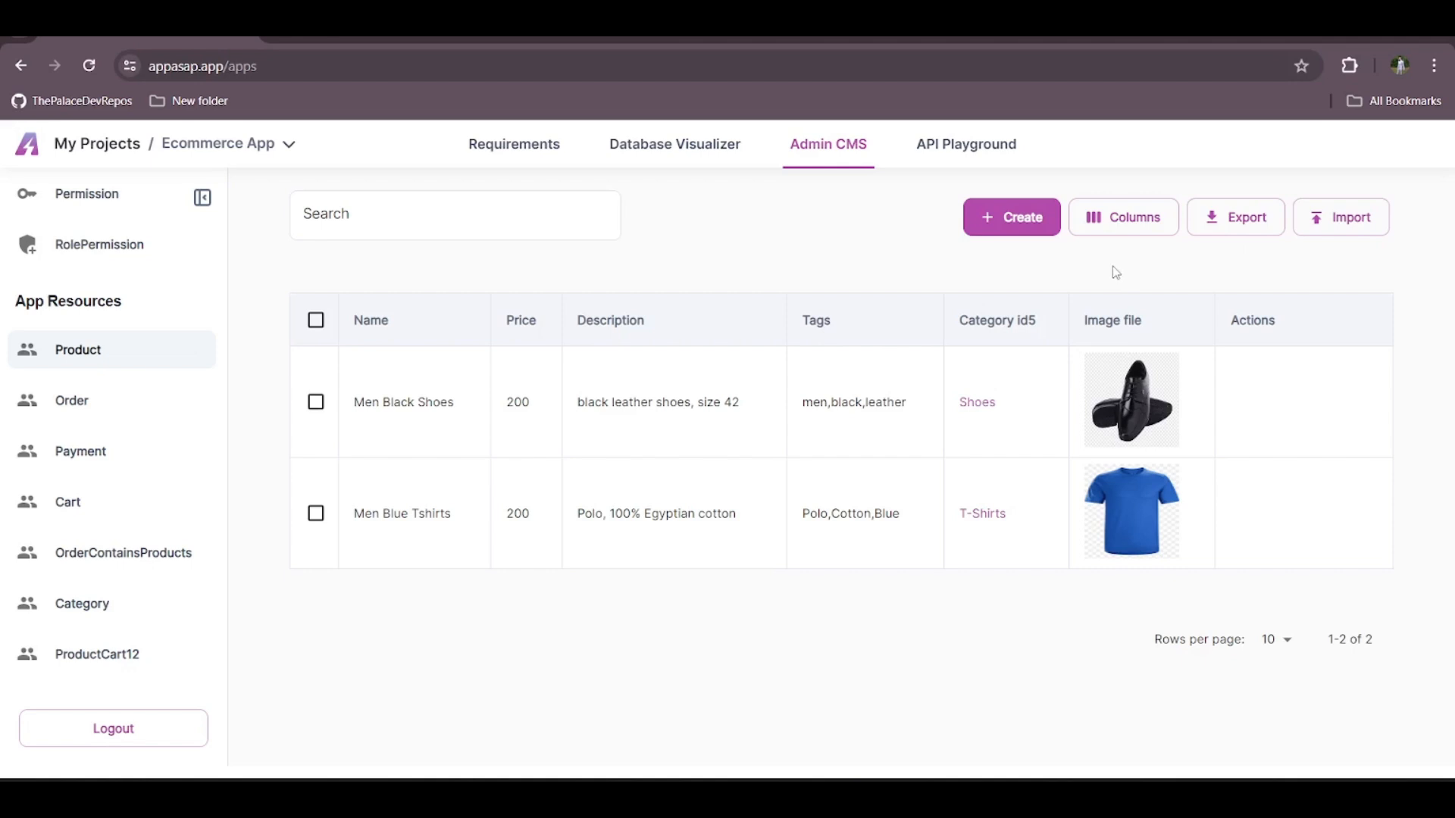
Start a new product record with name "product name", description "description" and price 403
click(1029, 233)
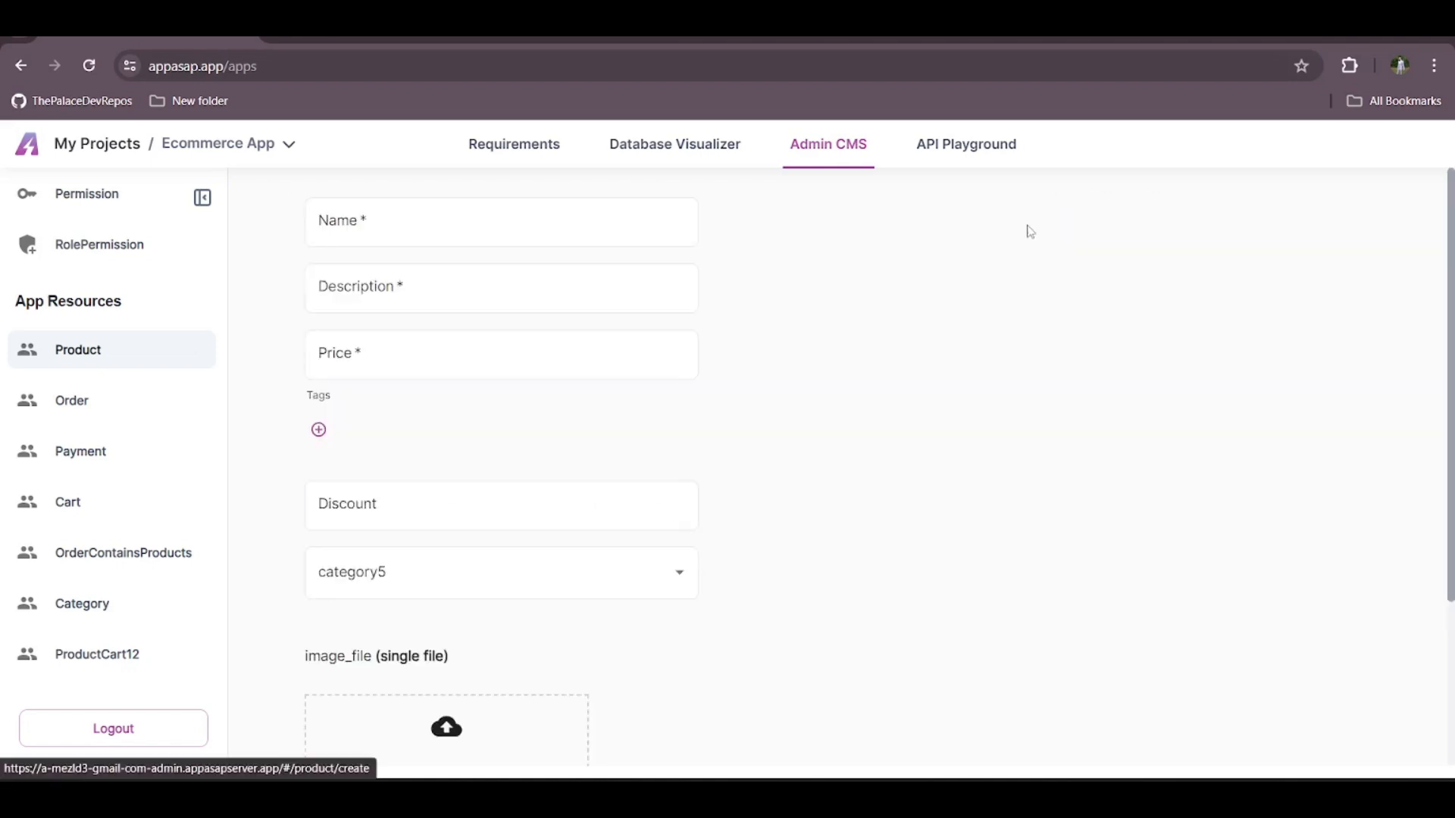
click(604, 245)
text(pr)
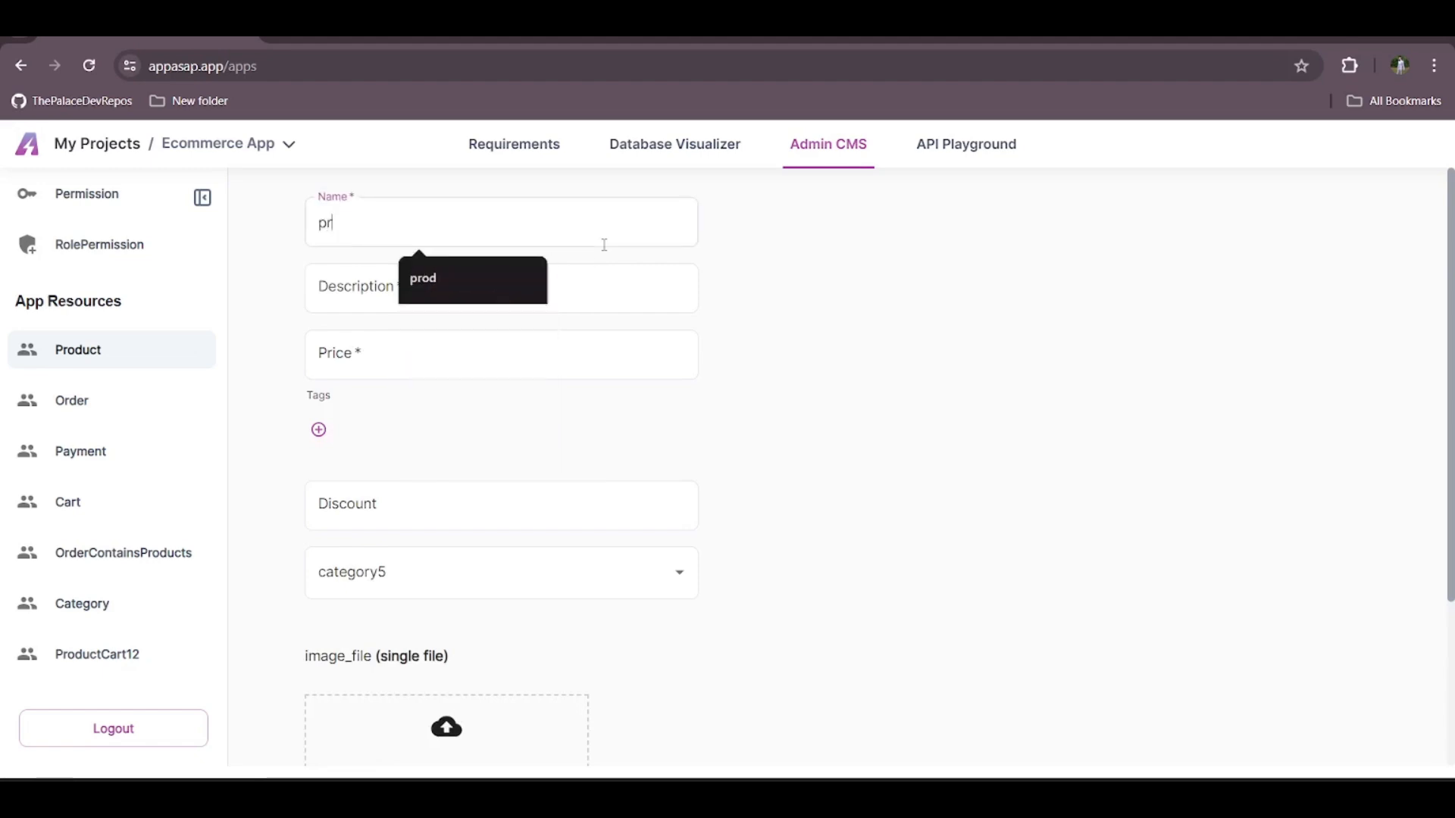
text(oduct name)
key(Tab)
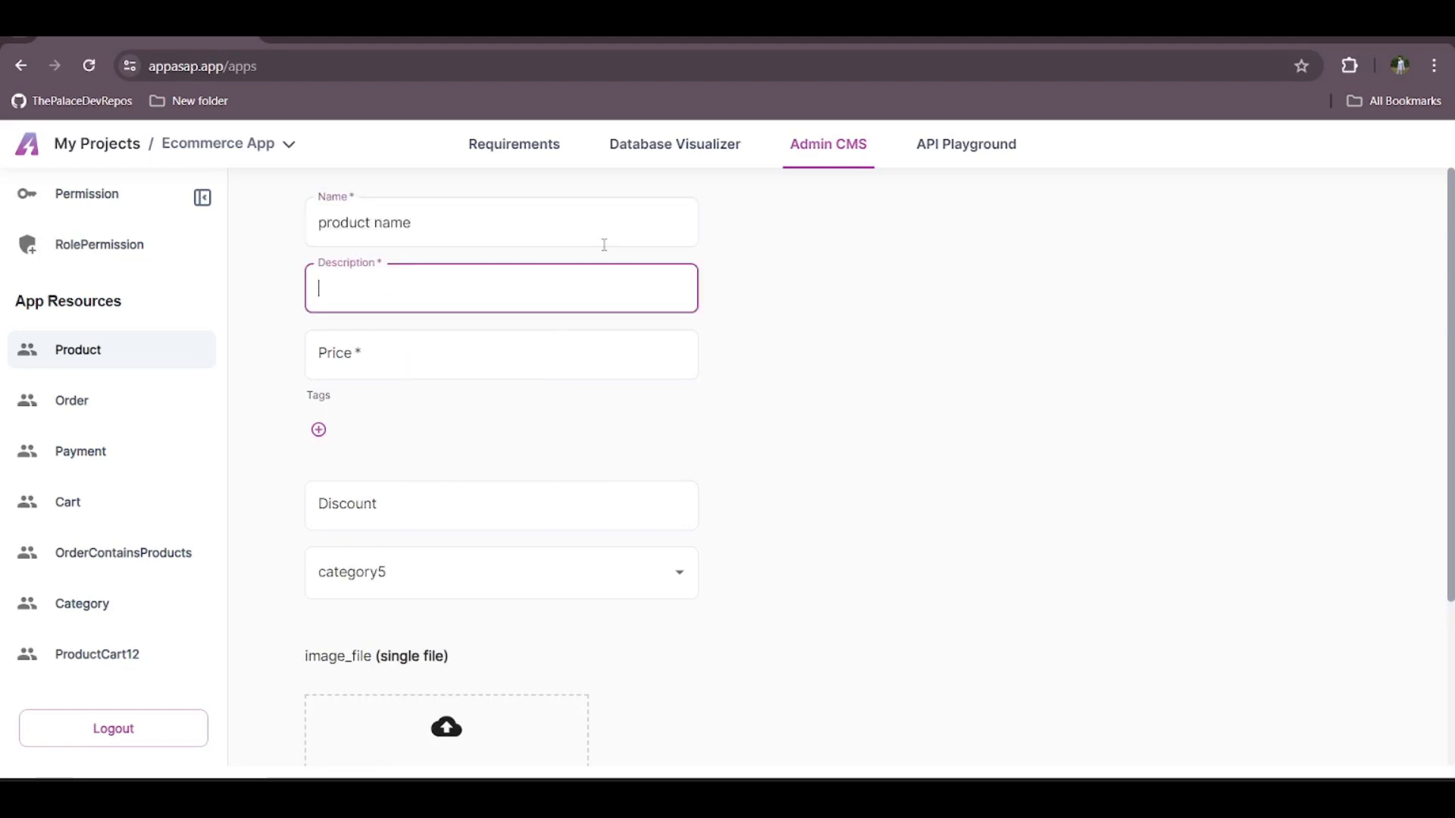
text(description)
key(Tab)
text(400)
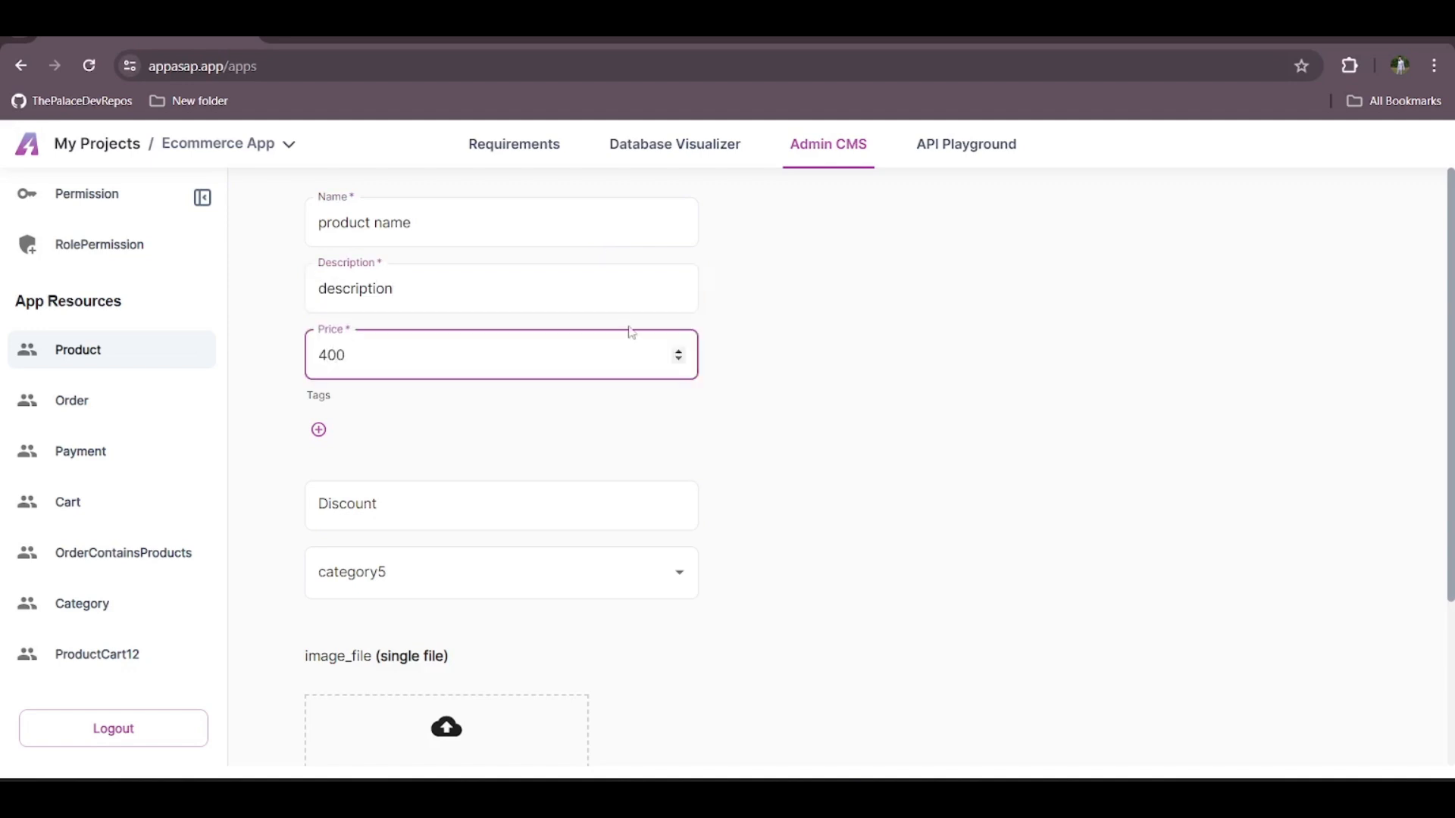
click(679, 351)
click(679, 351)
click(679, 351)
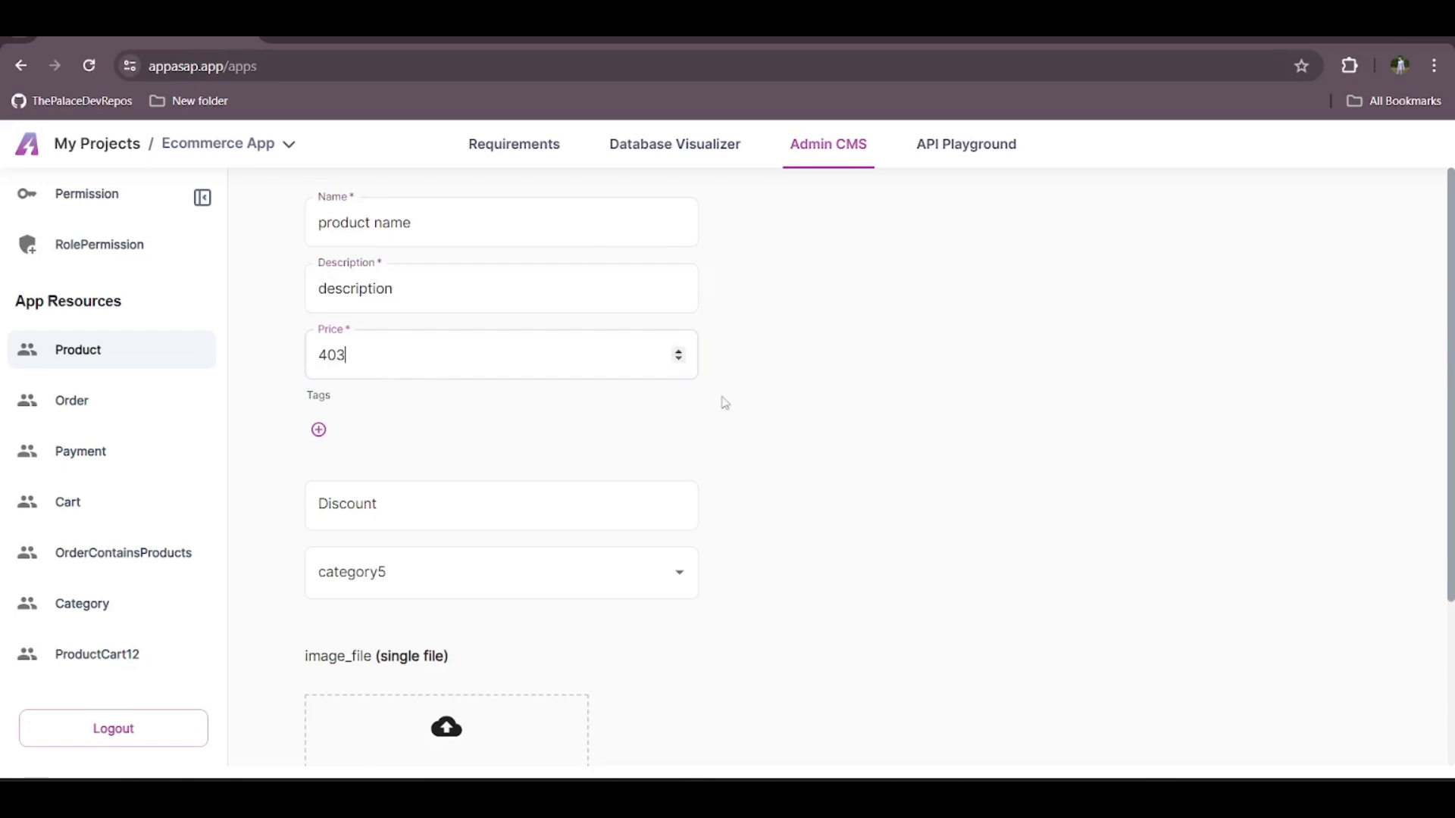
Add the tags "tag1" and "tag2" to the new product
click(318, 429)
text(tage)
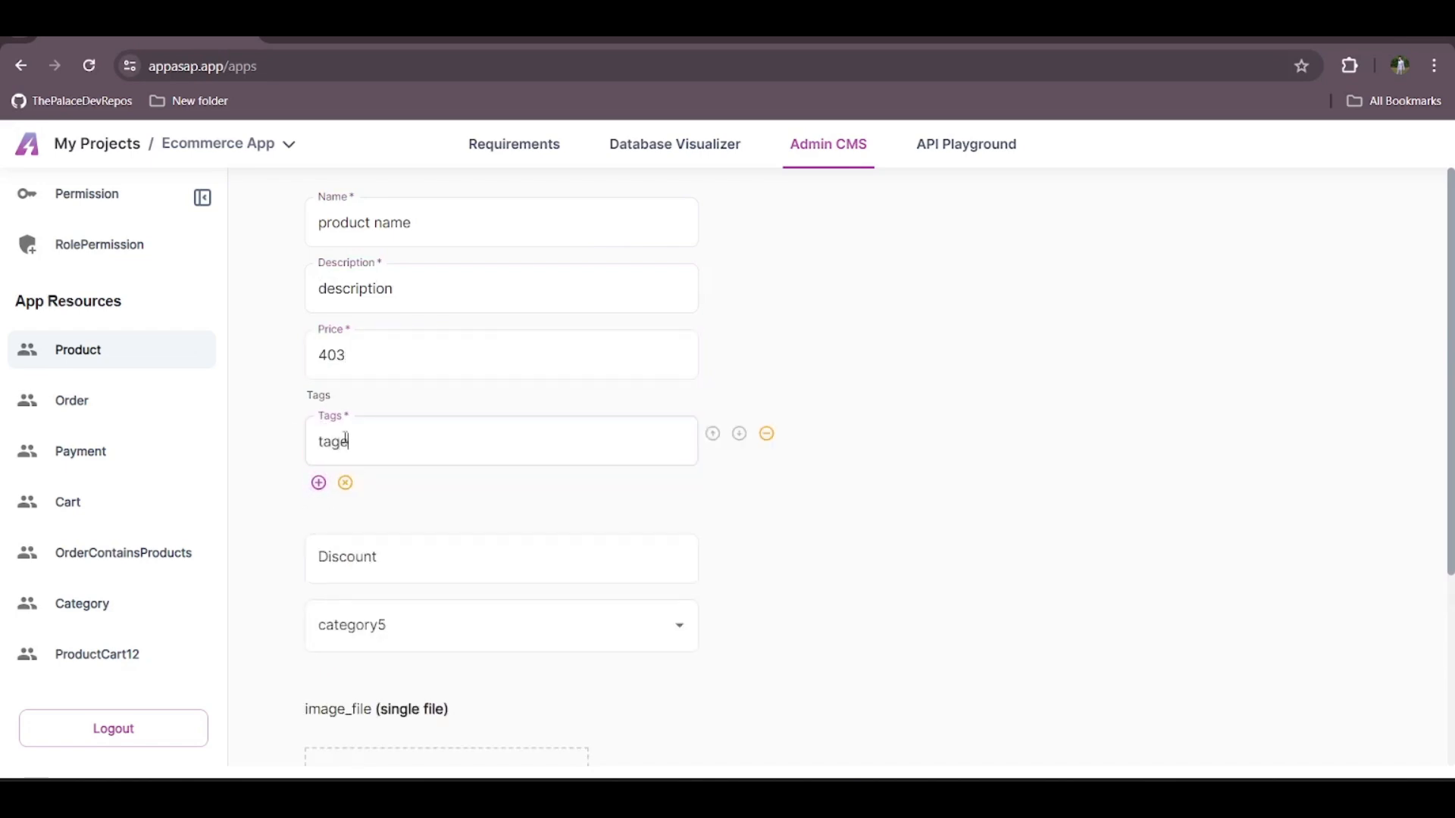
click(345, 439)
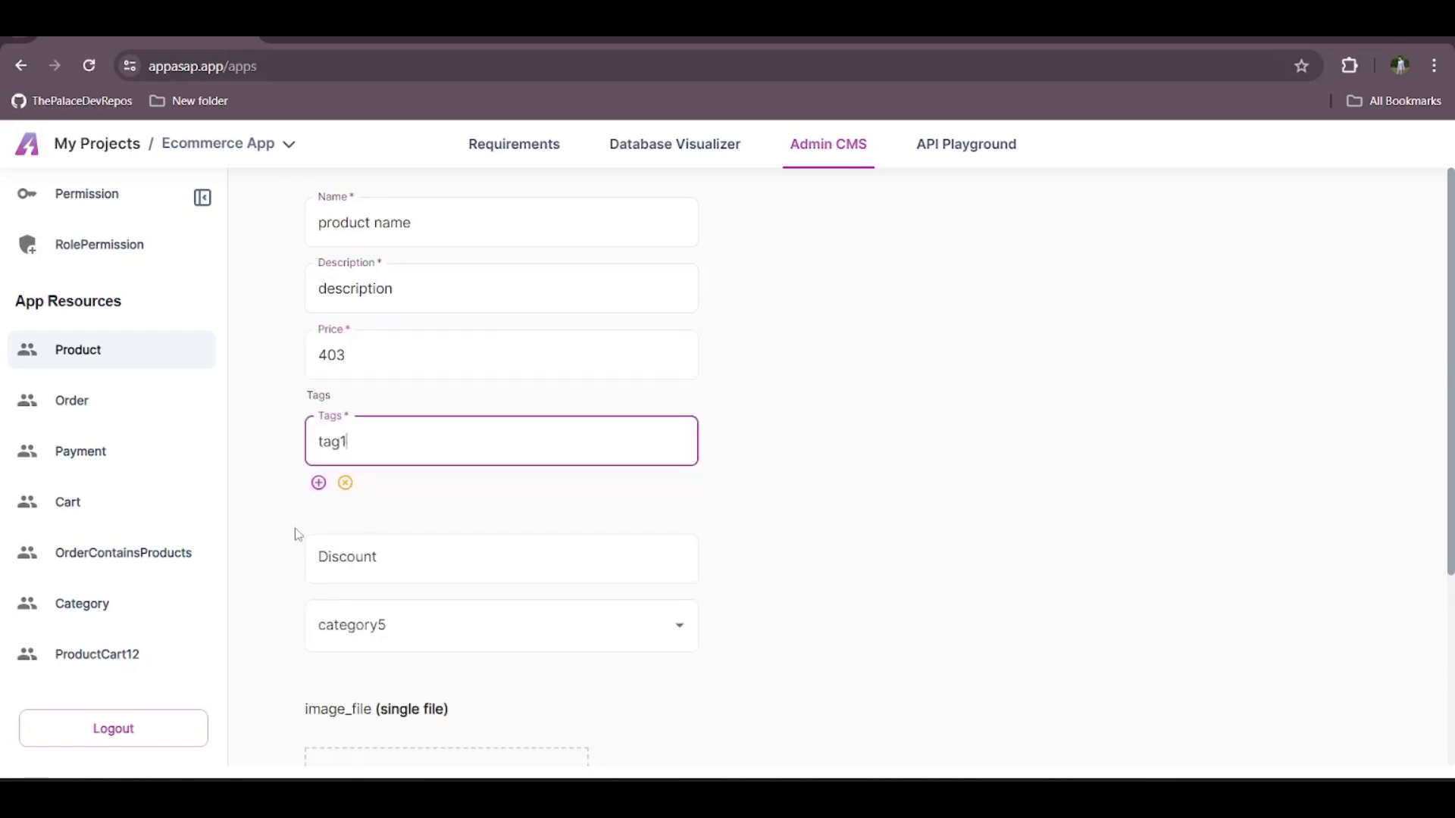
click(318, 483)
click(347, 493)
text(tag2)
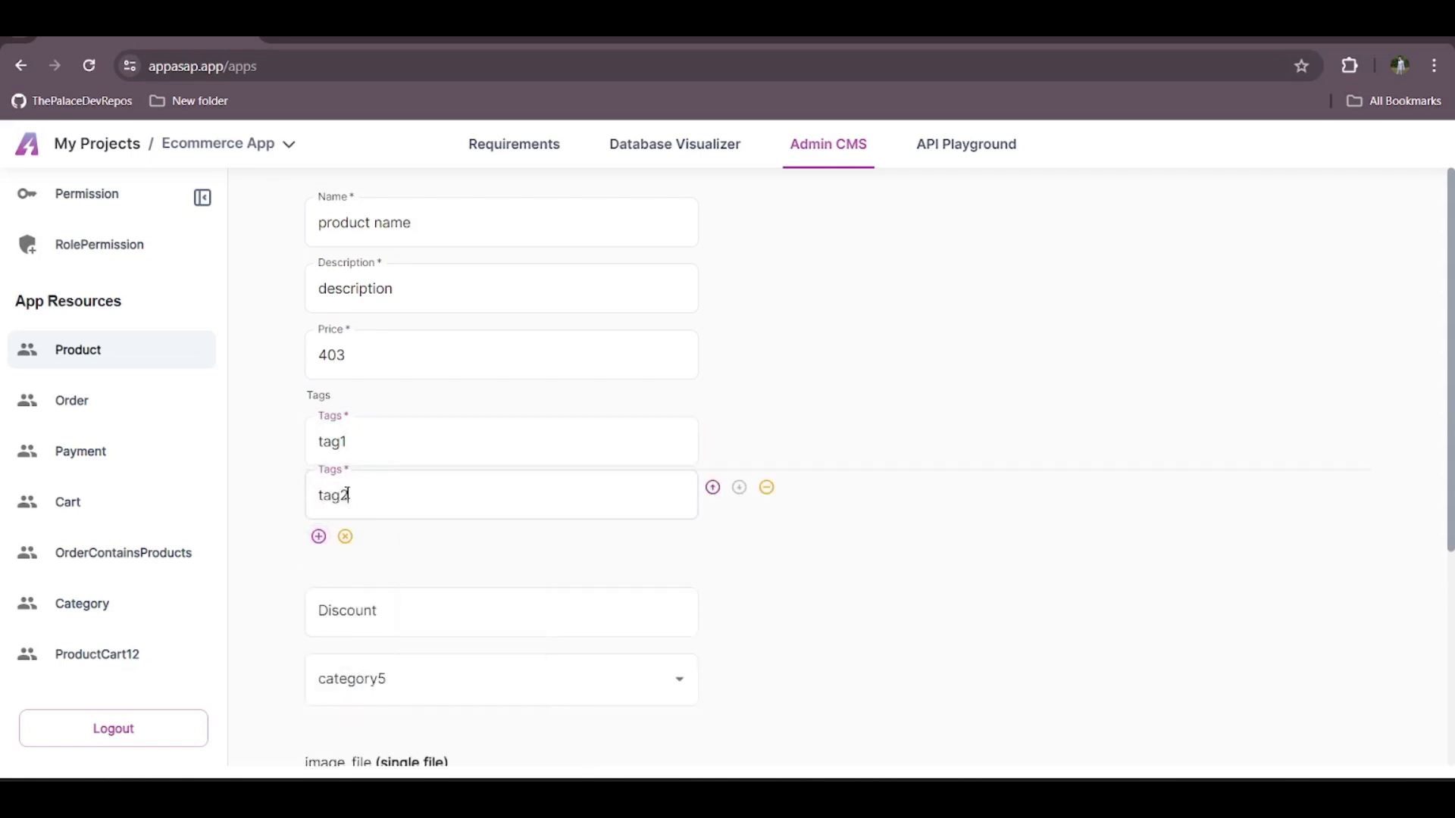
Set the new product's category to Shoes, and cancel the record without saving
scroll(347, 493, down, 4)
click(383, 398)
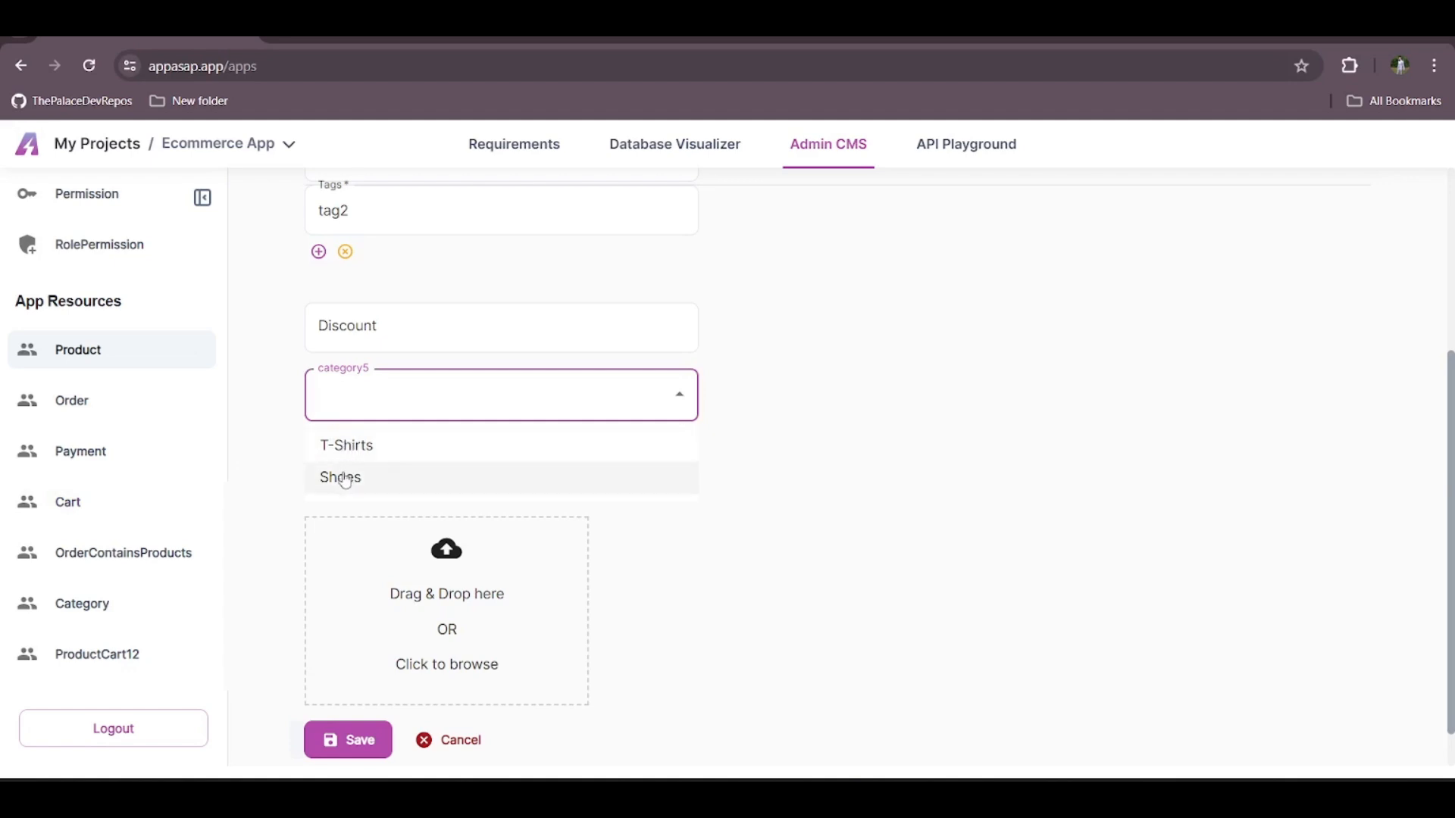
click(343, 478)
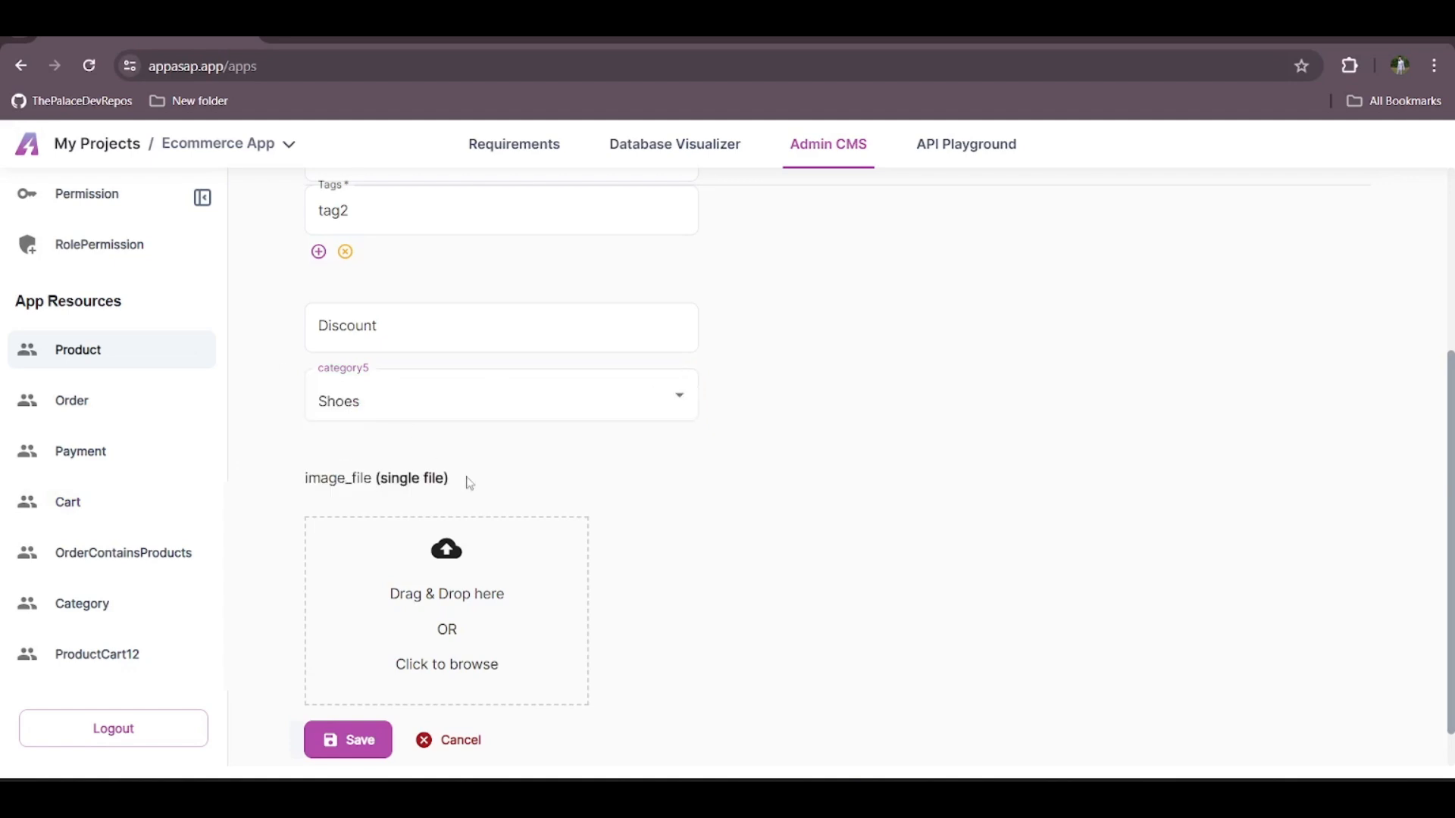
scroll(469, 483, down, 1)
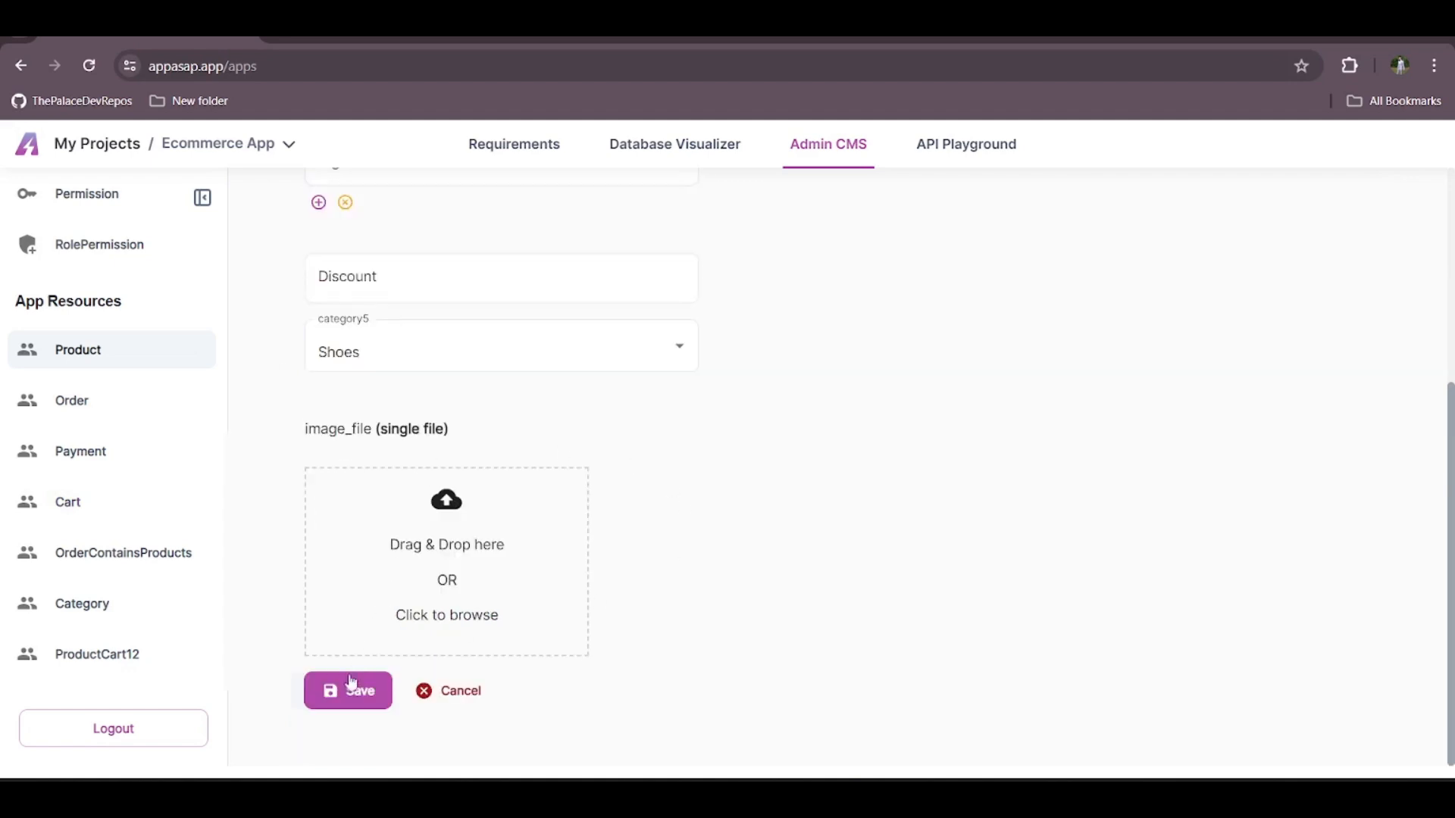
click(459, 705)
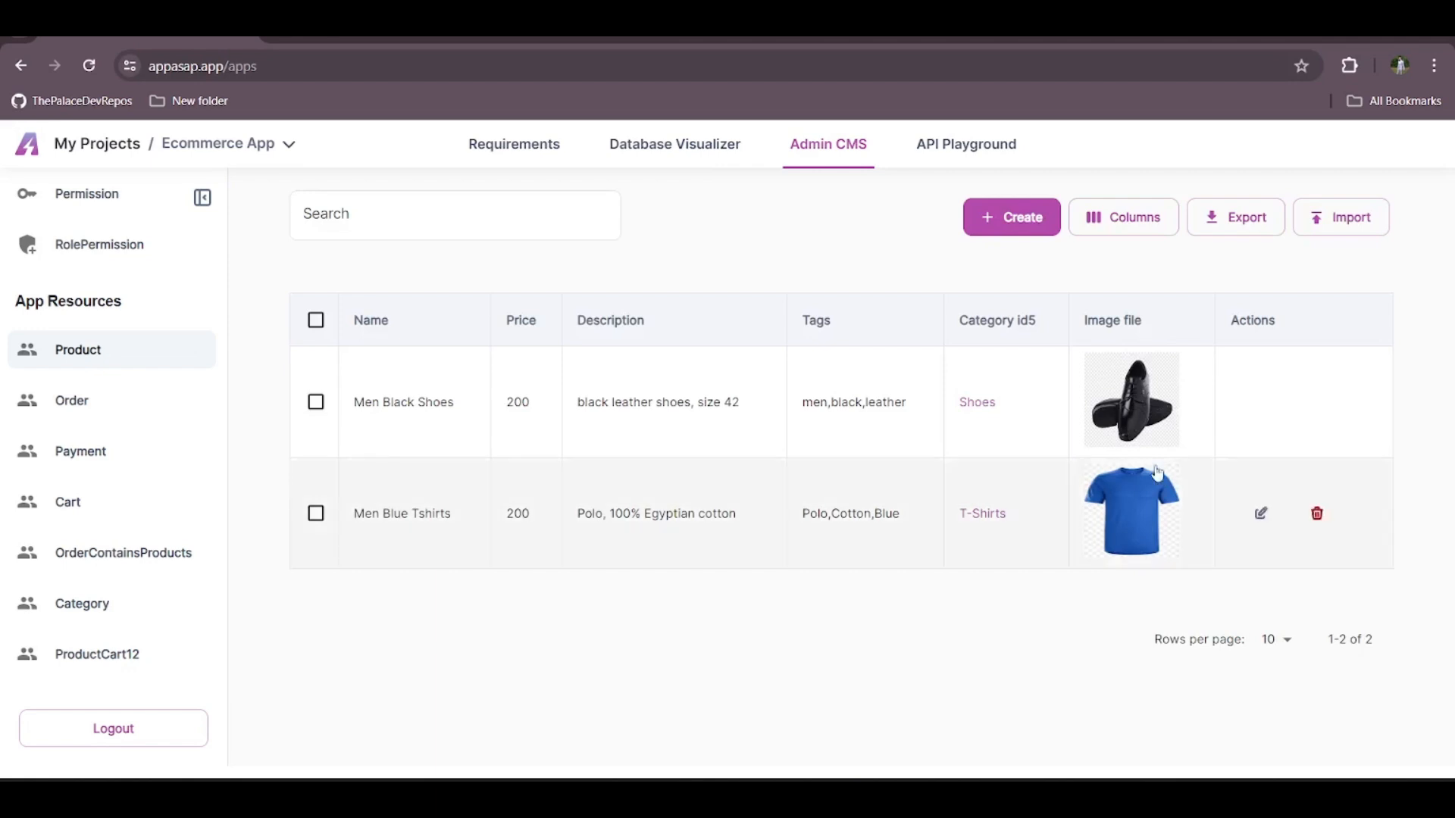
Sort the products by name in descending order, and view the spreadsheet import dialog without uploading anything
click(385, 327)
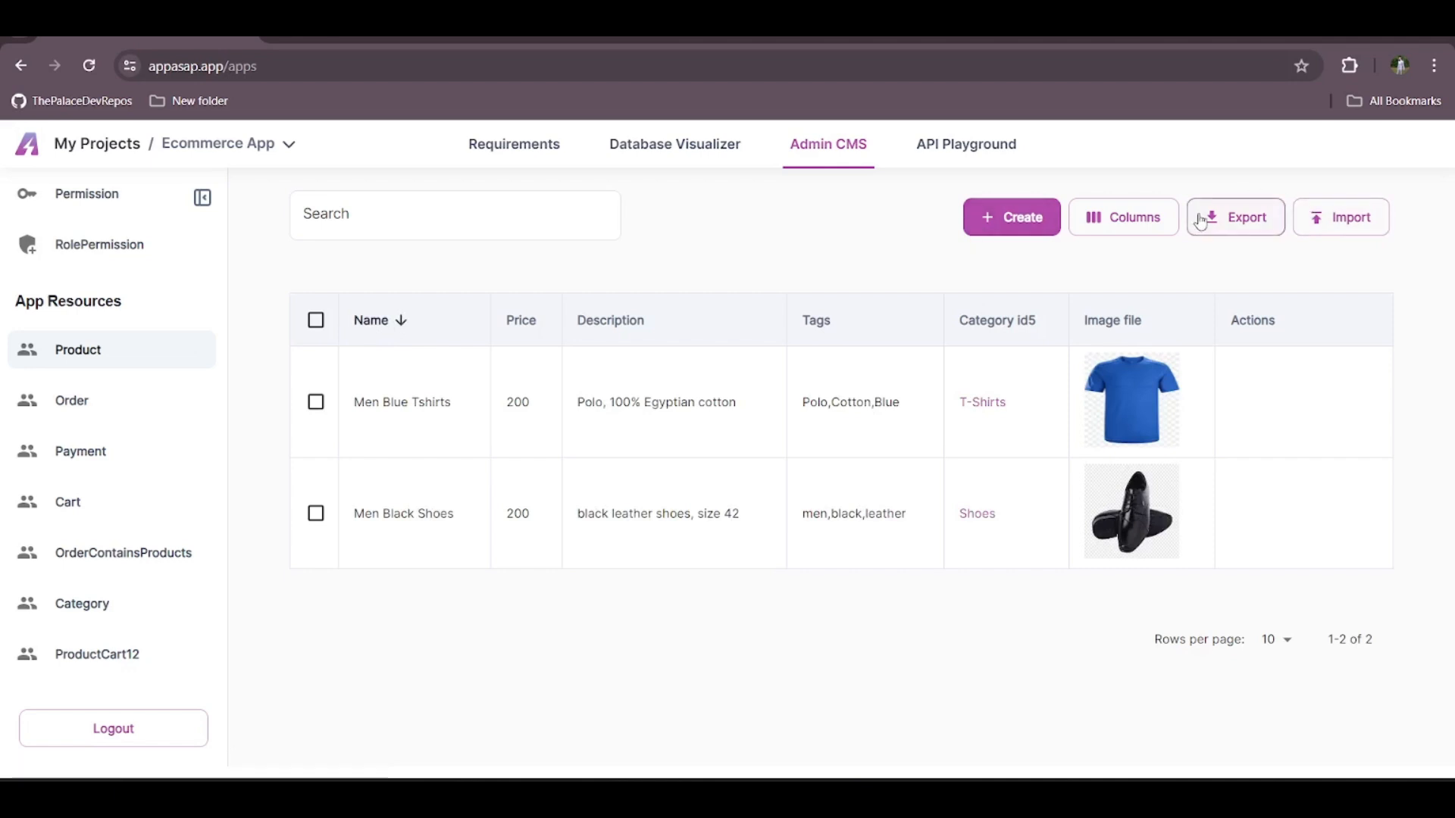
click(1372, 221)
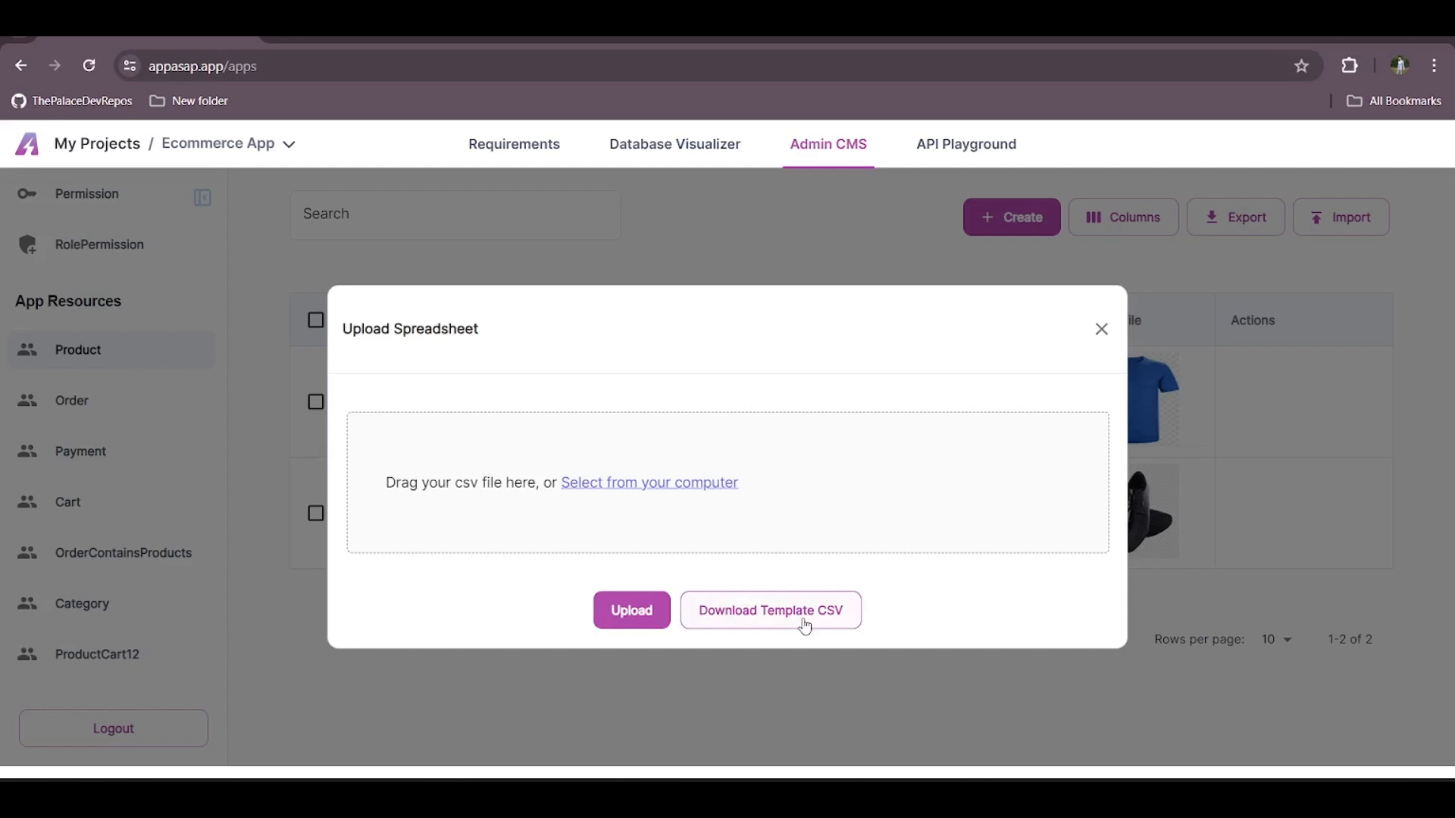
click(1103, 329)
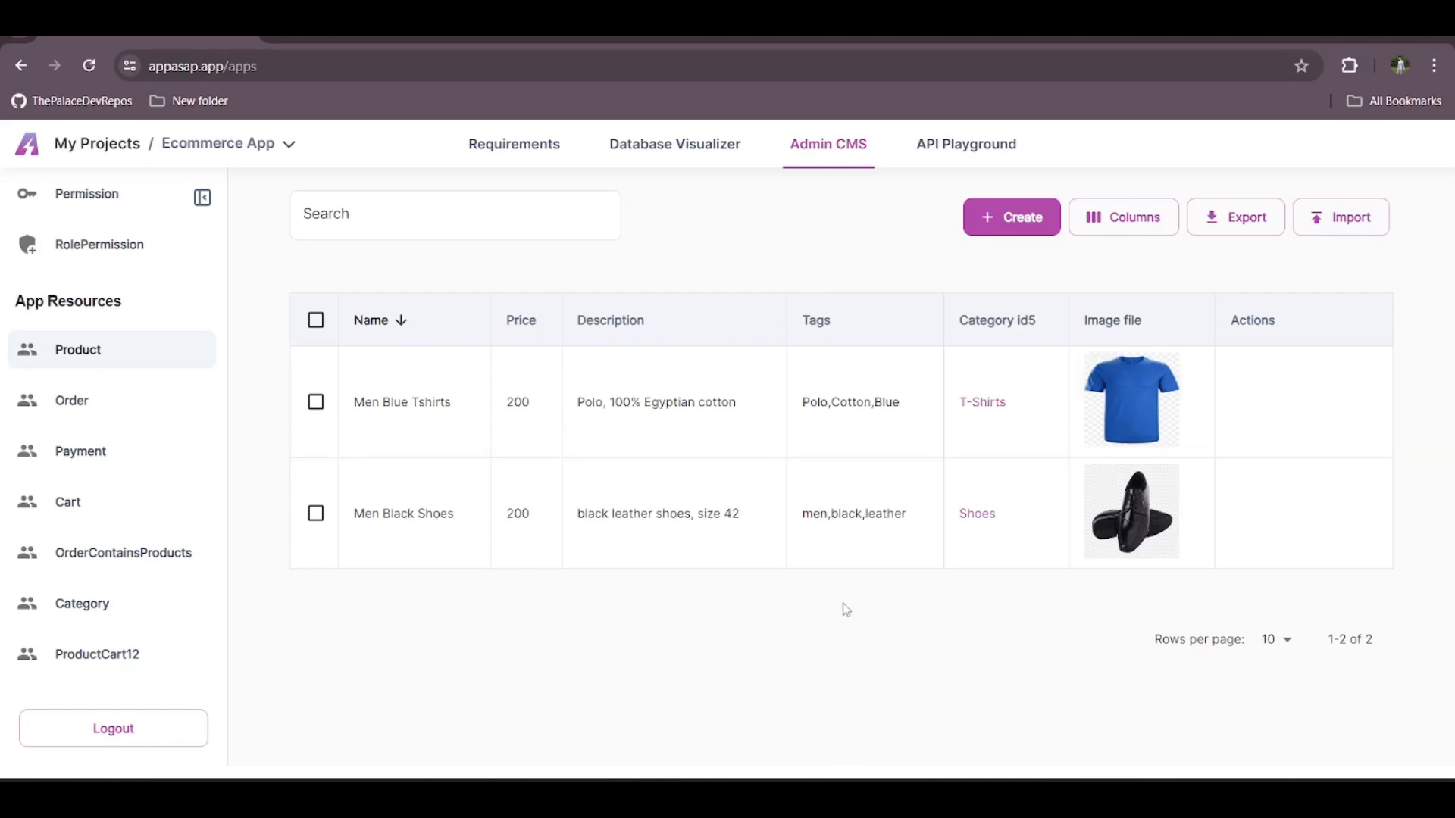
Search the products for "Blue" and examine the blue T-shirt product's edit form
key(alt)
click(561, 218)
text(Blue)
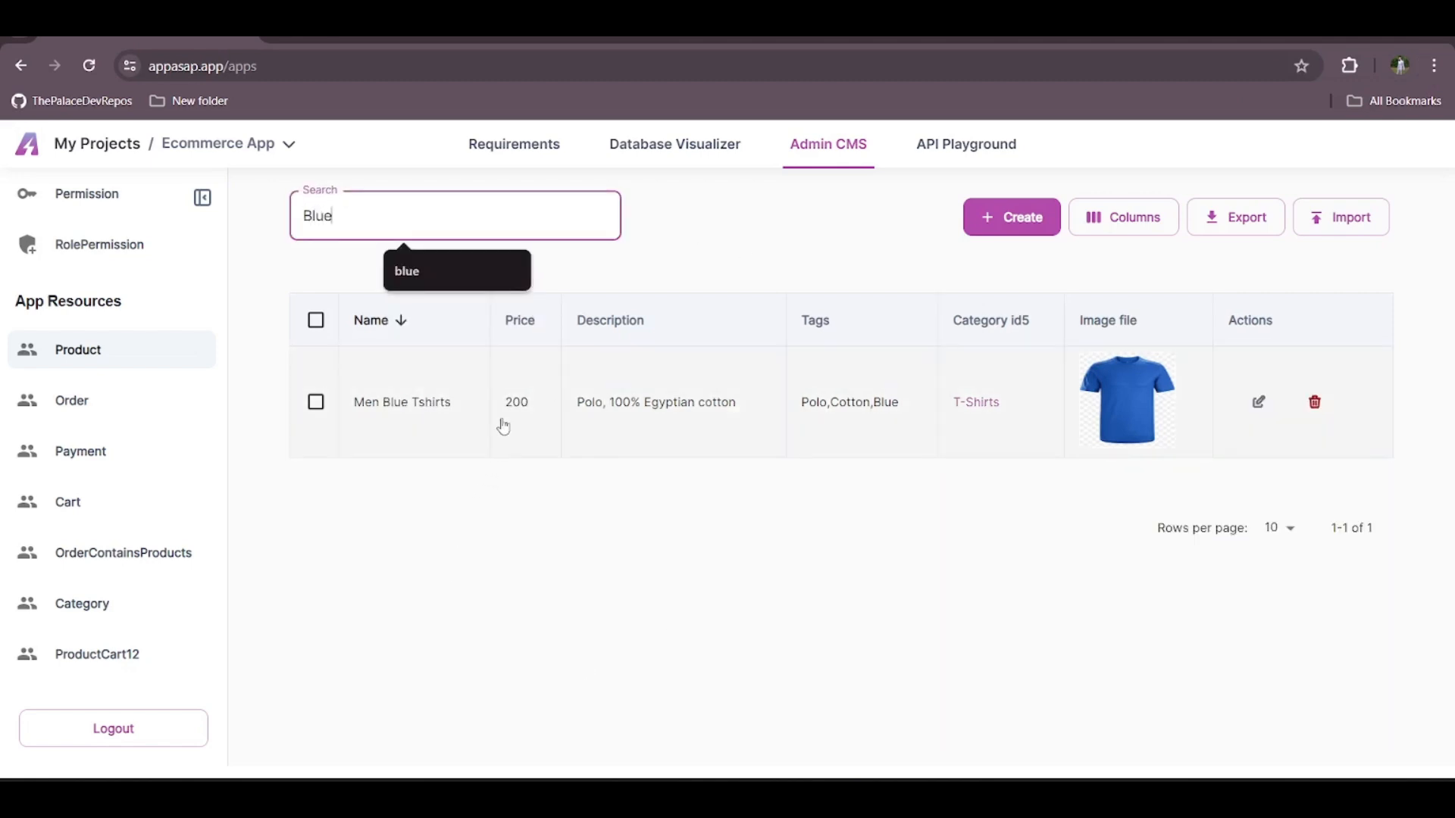
click(1263, 407)
scroll(714, 391, down, 8)
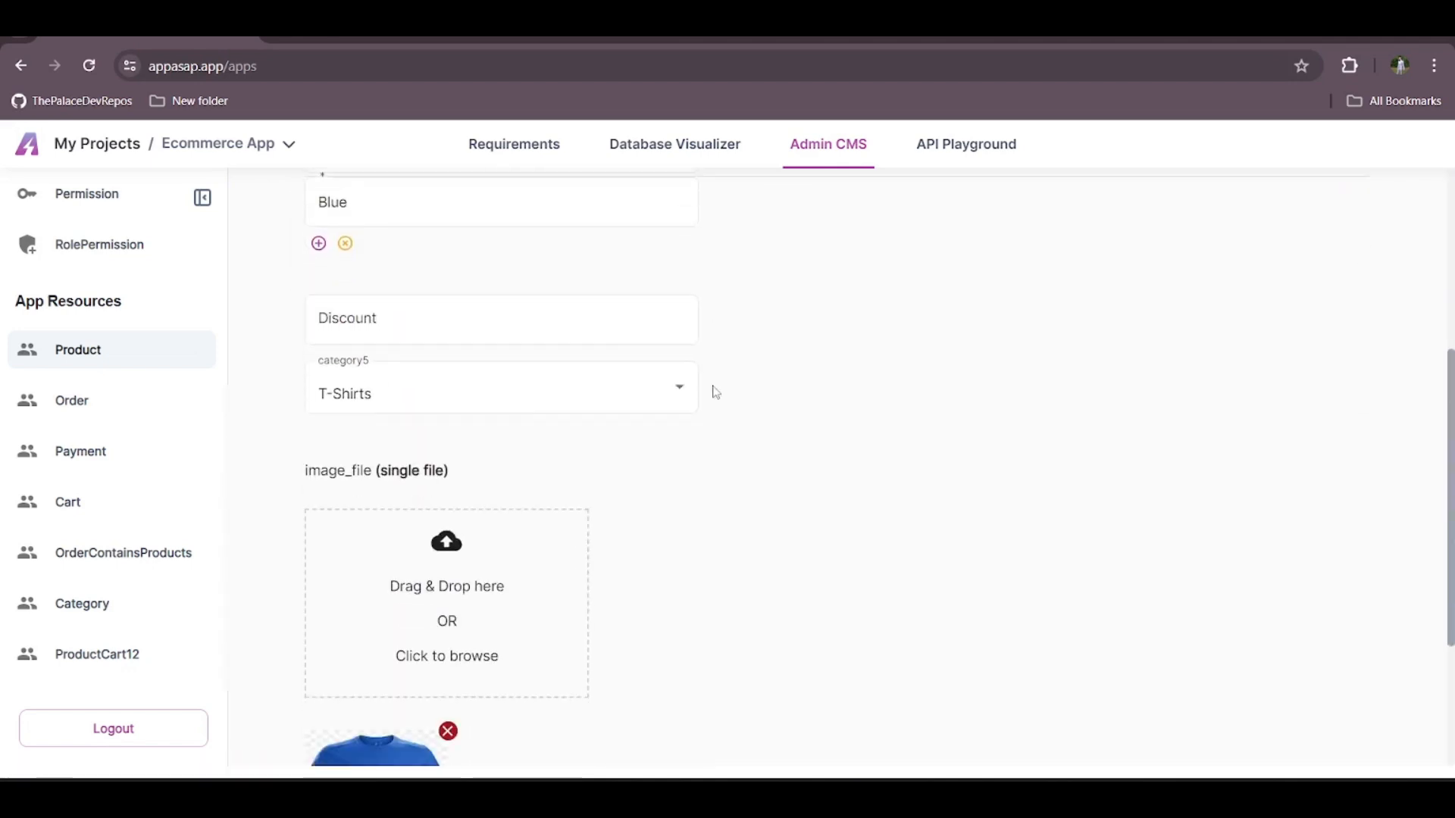
Return to the product list and clear the search text
click(136, 350)
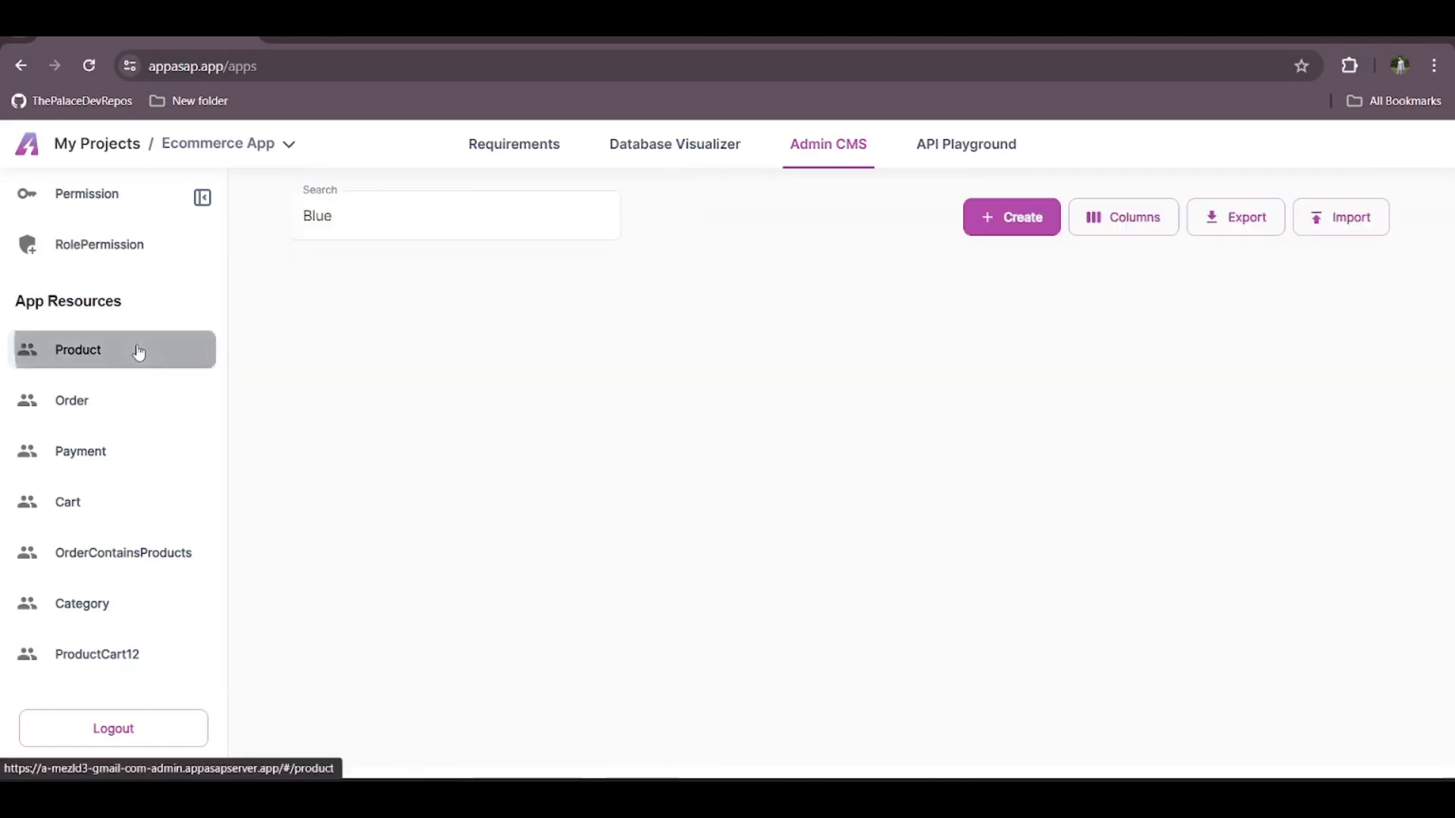
click(457, 219)
key(BackSpace)
key(BackSpace)
key(BackSpace)
key(BackSpace)
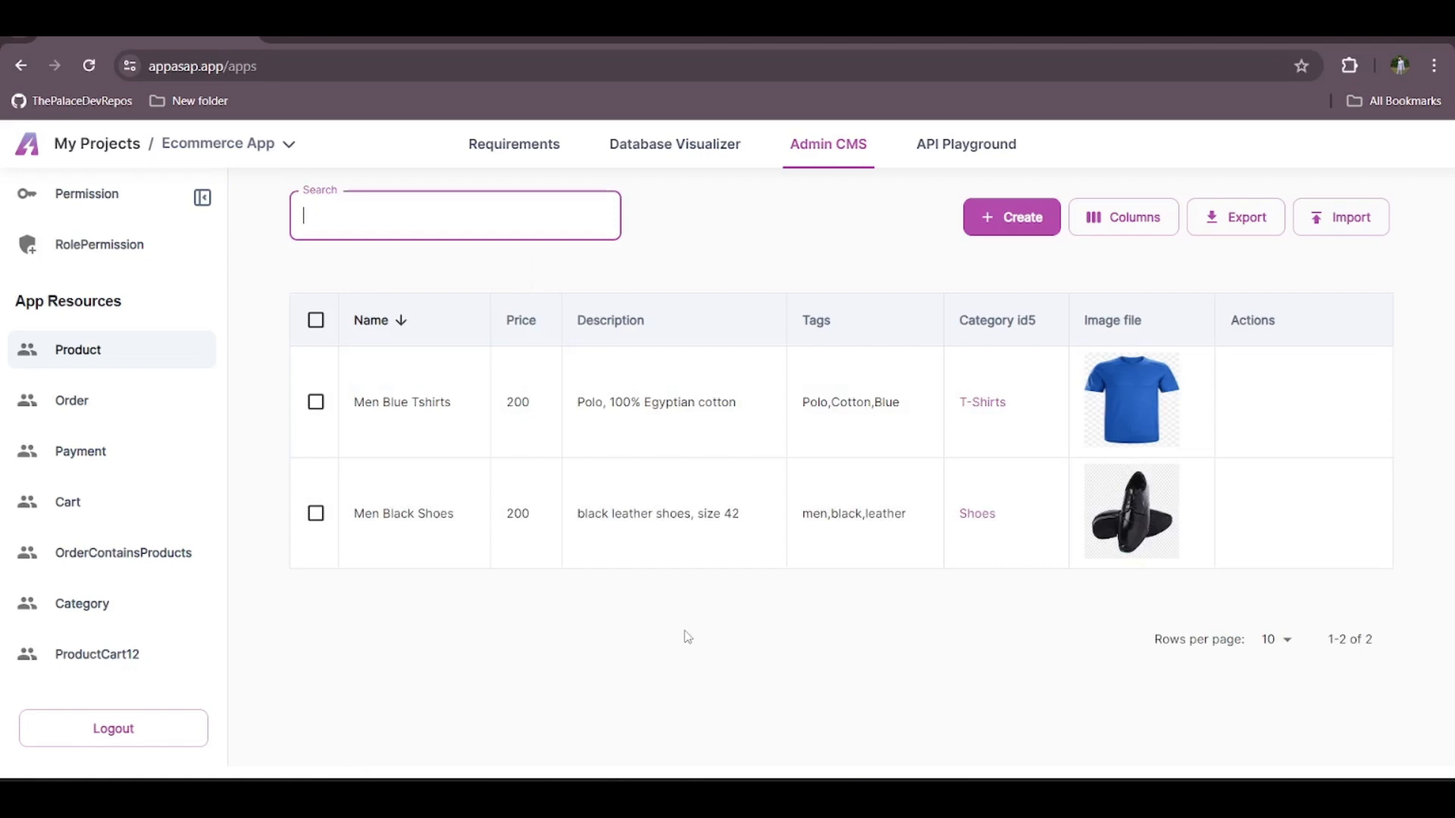
click(1118, 272)
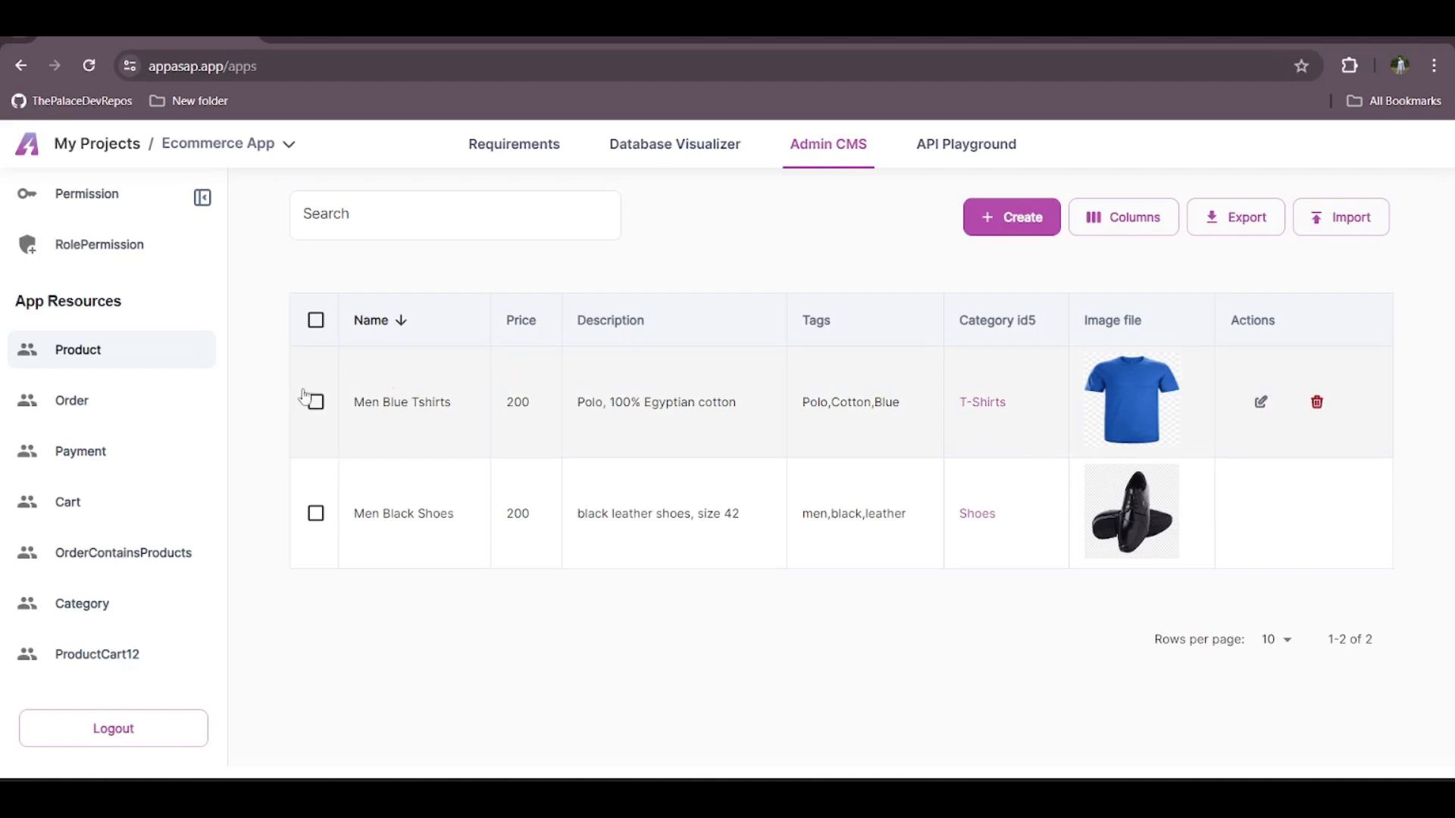
Examine the order status and payment method options in the existing order's edit form, and cancel without saving
click(129, 411)
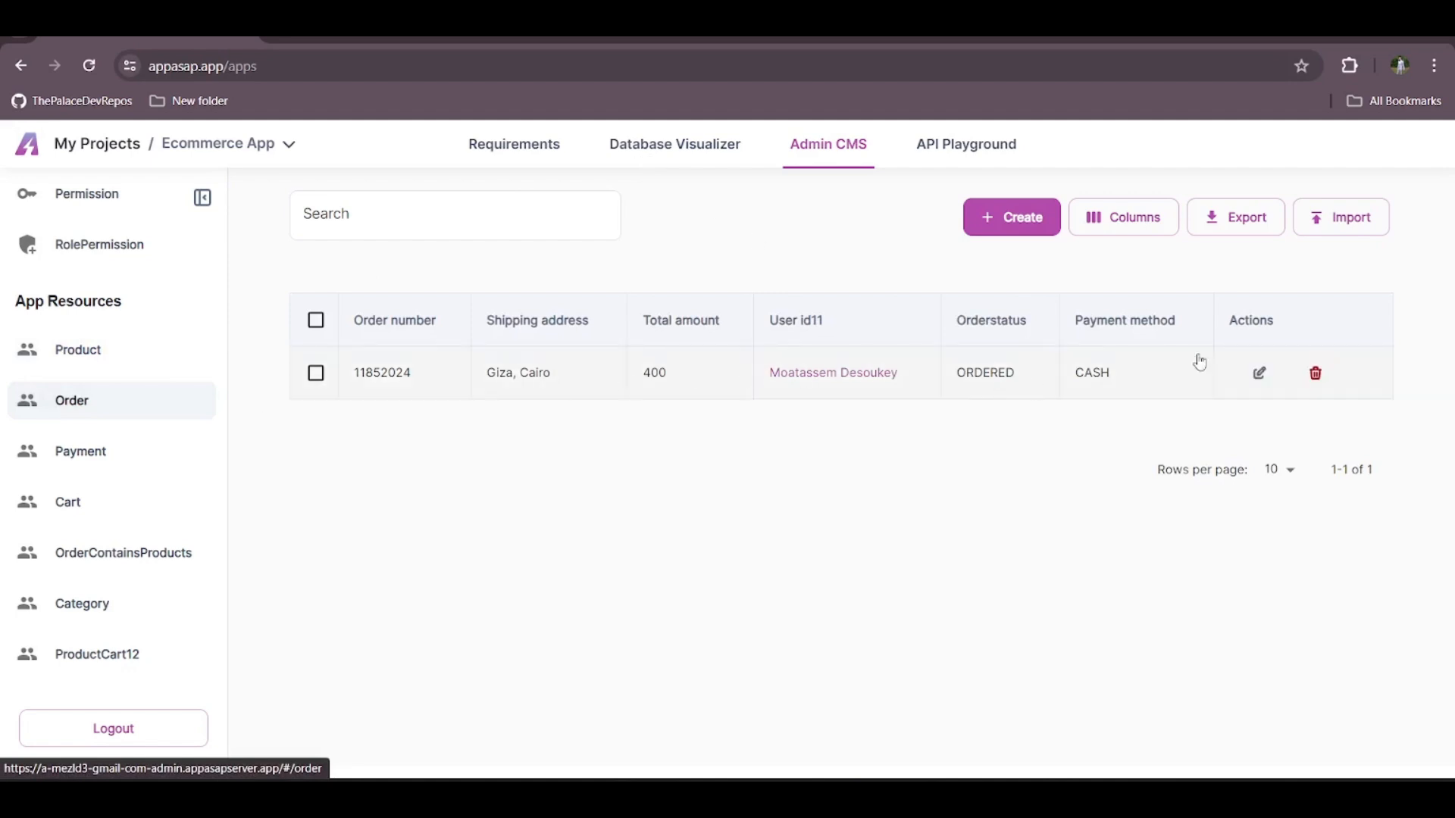
click(1259, 372)
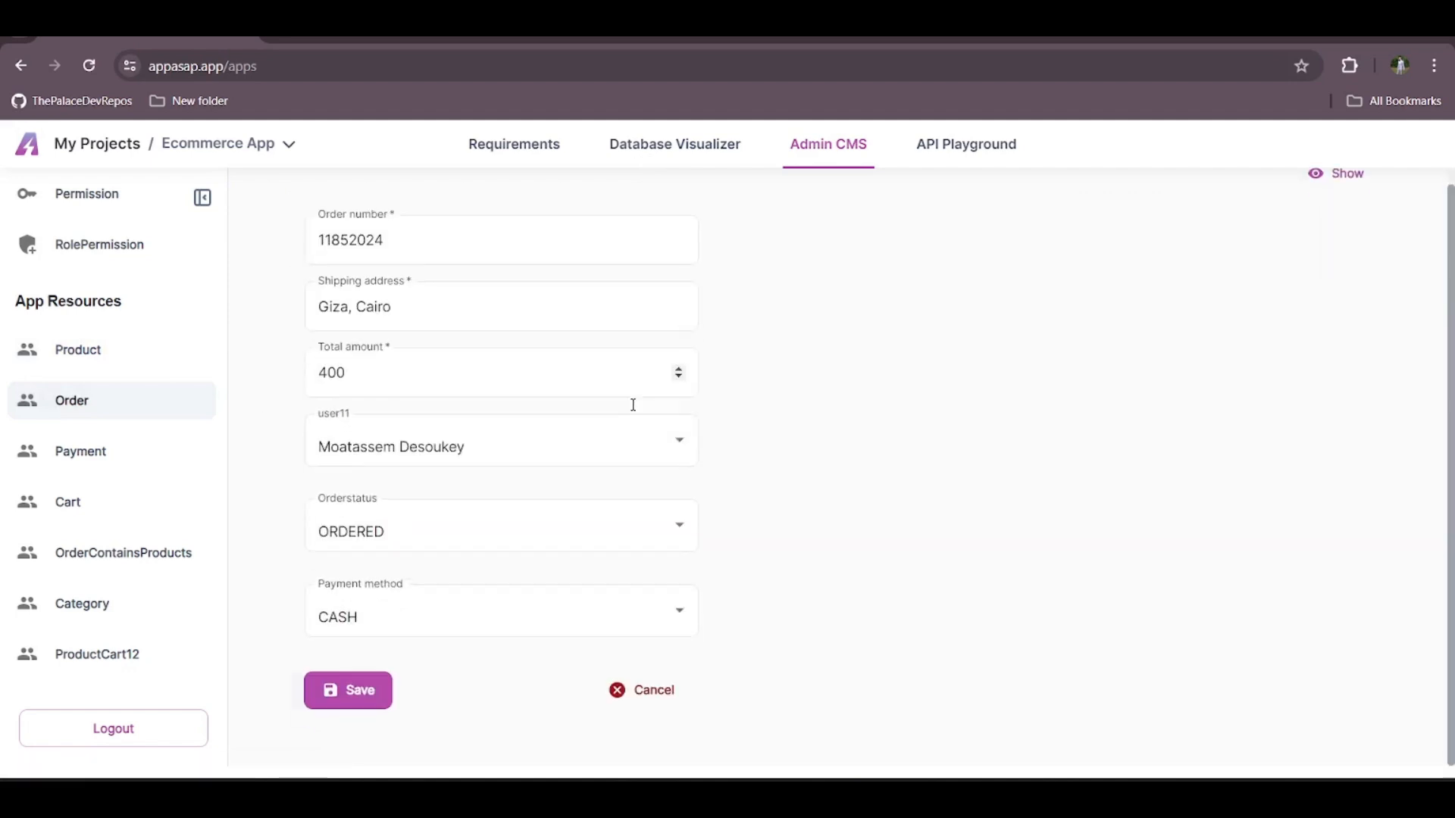
click(479, 516)
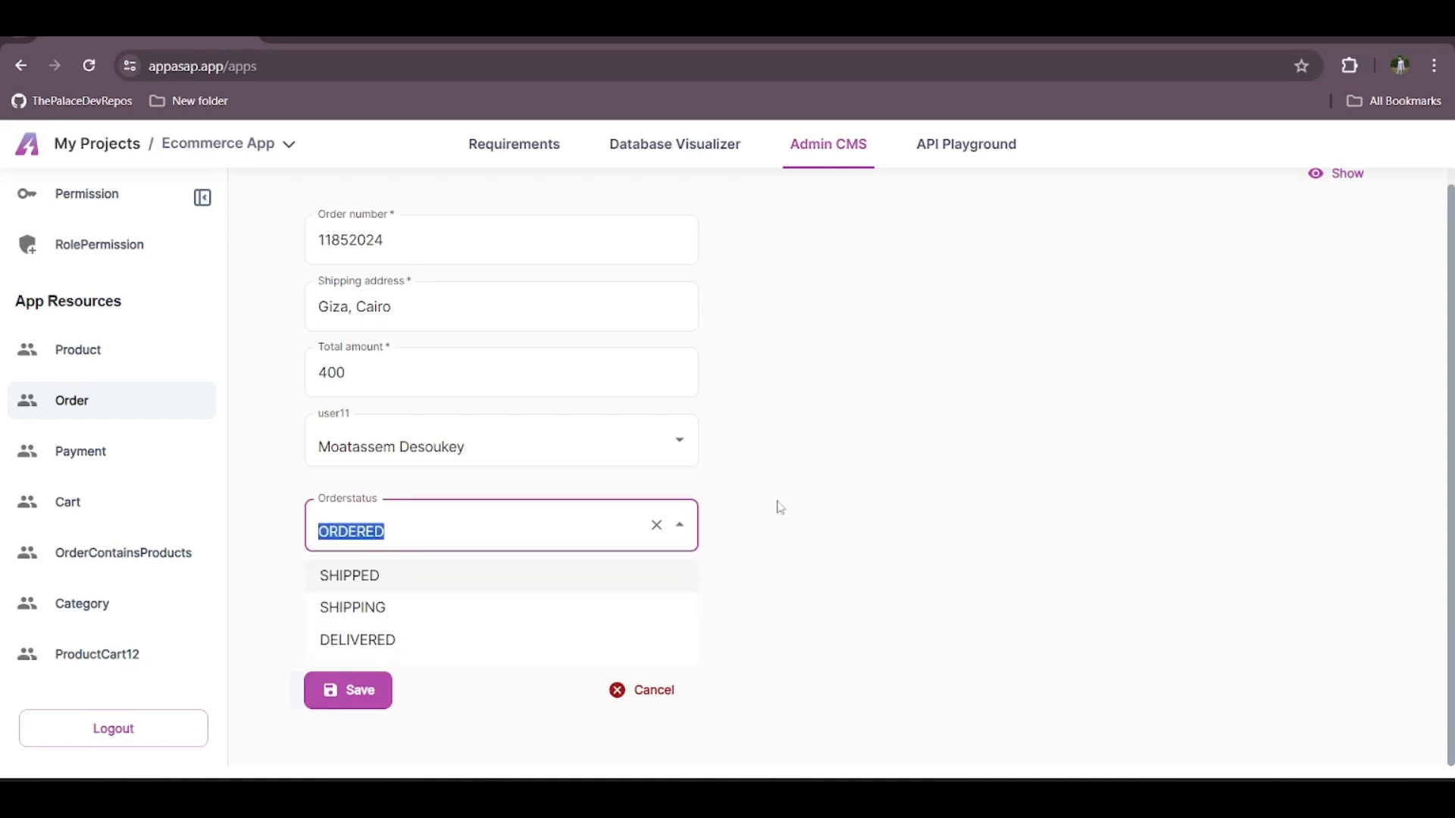
click(815, 507)
click(530, 610)
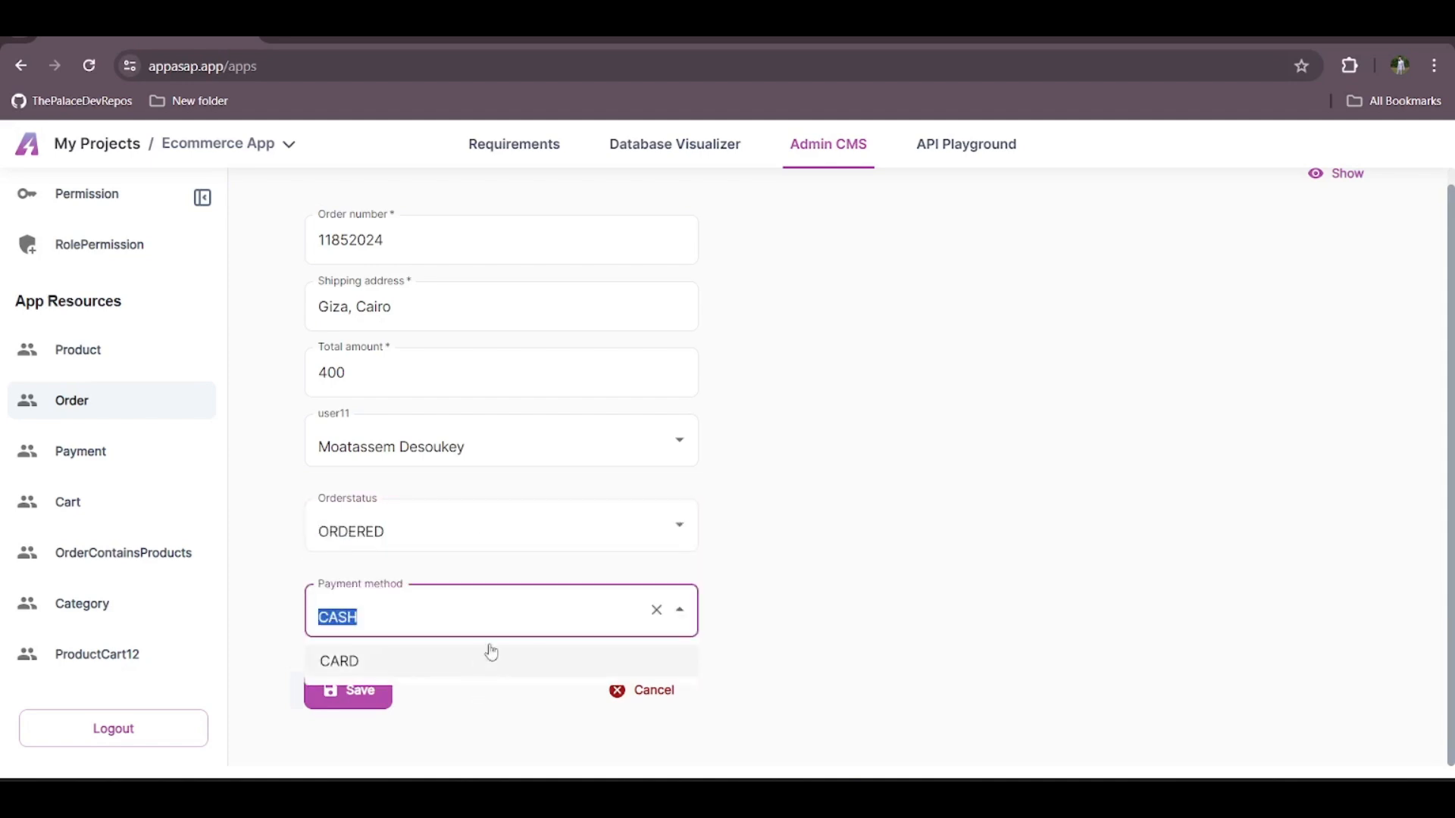
click(801, 601)
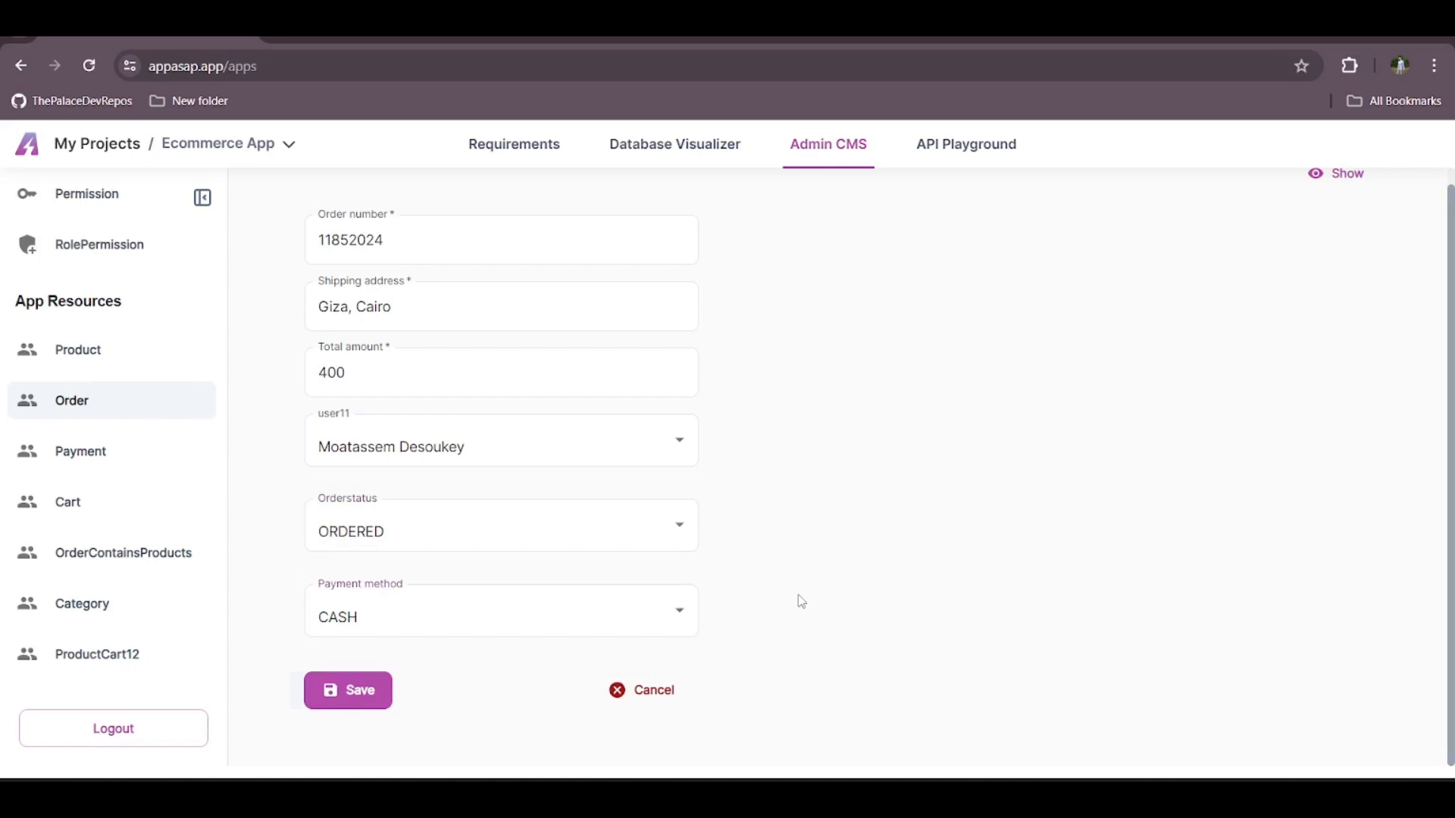
click(635, 691)
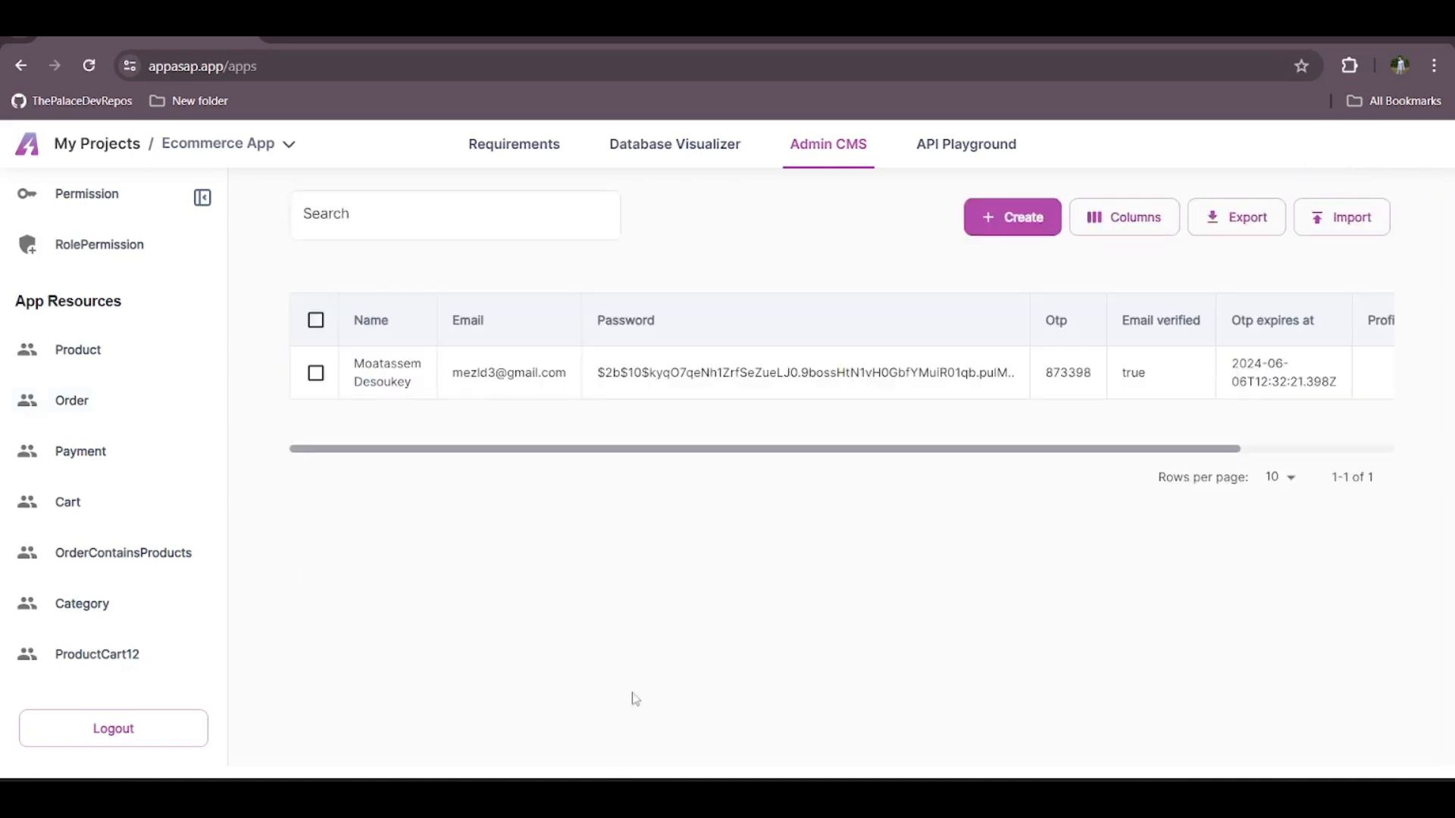